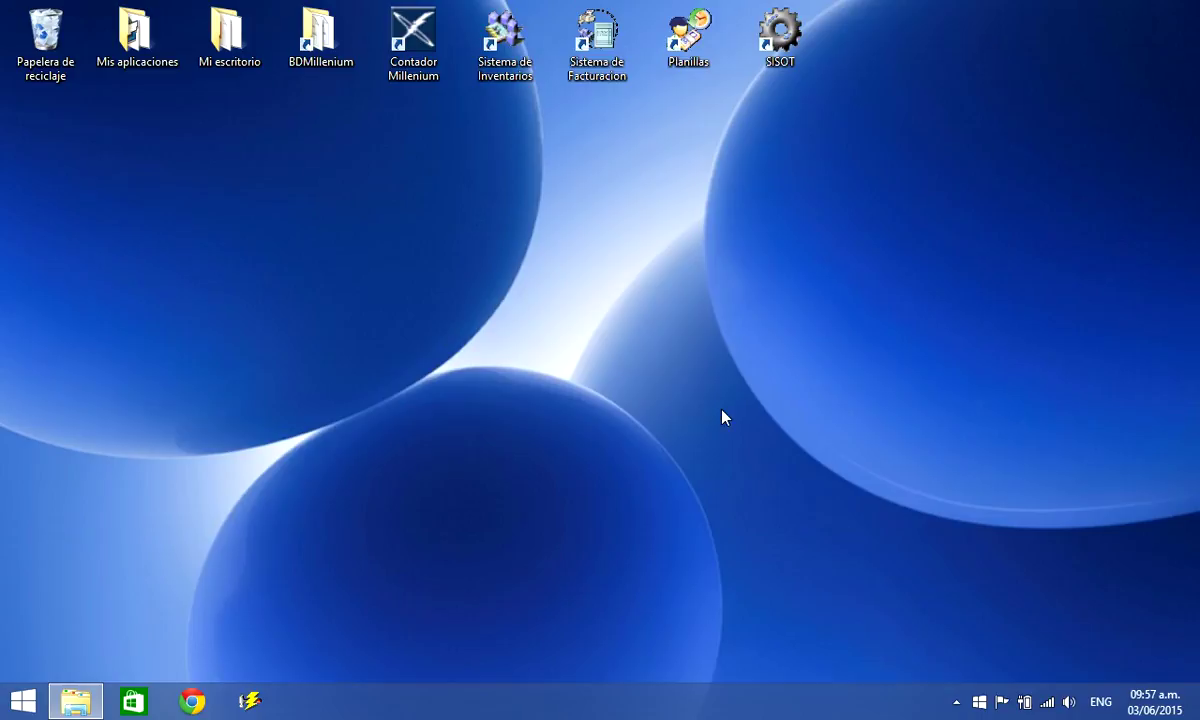
Open Sistema de Facturacion and log in as Administrador, entering the account password.
double_click(605, 45)
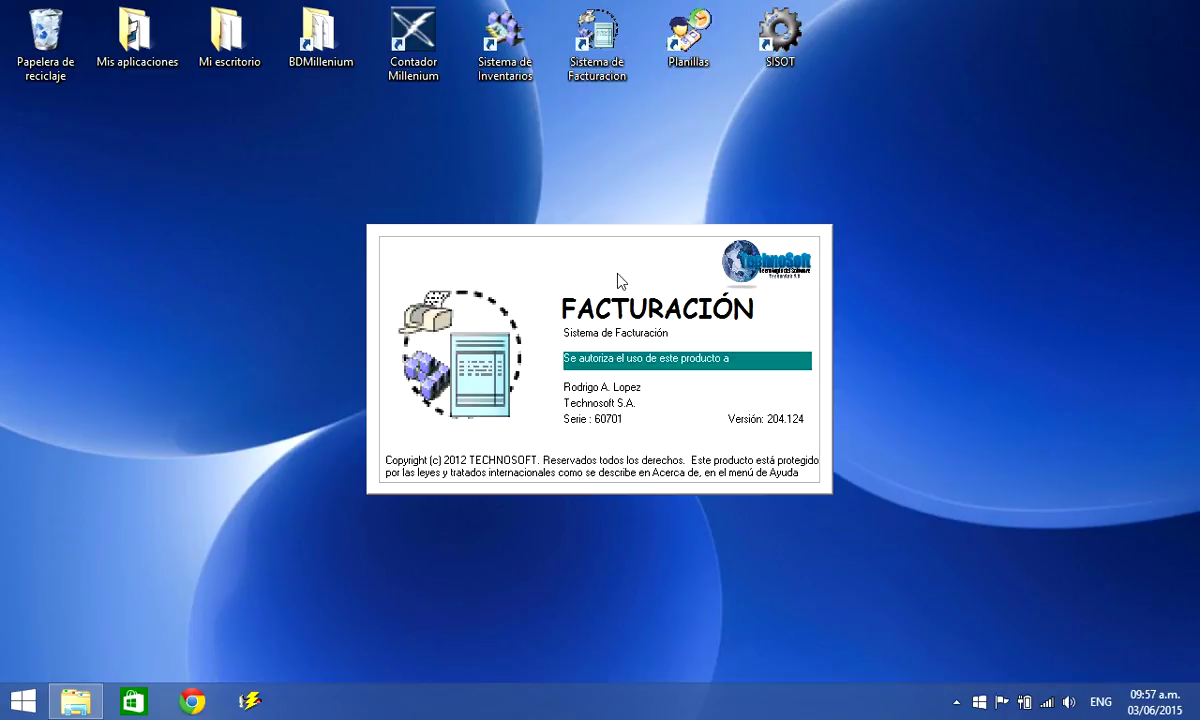
text(Administrador)
key(Tab)
text(******)
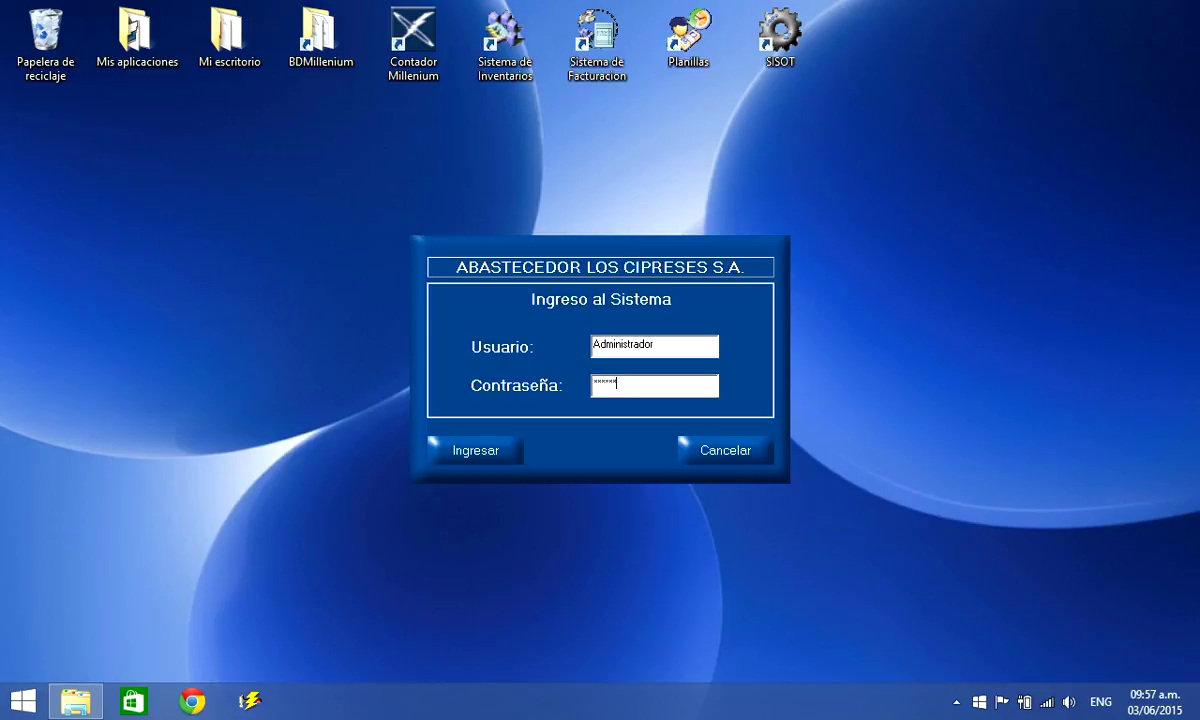
key(Tab)
key(Return)
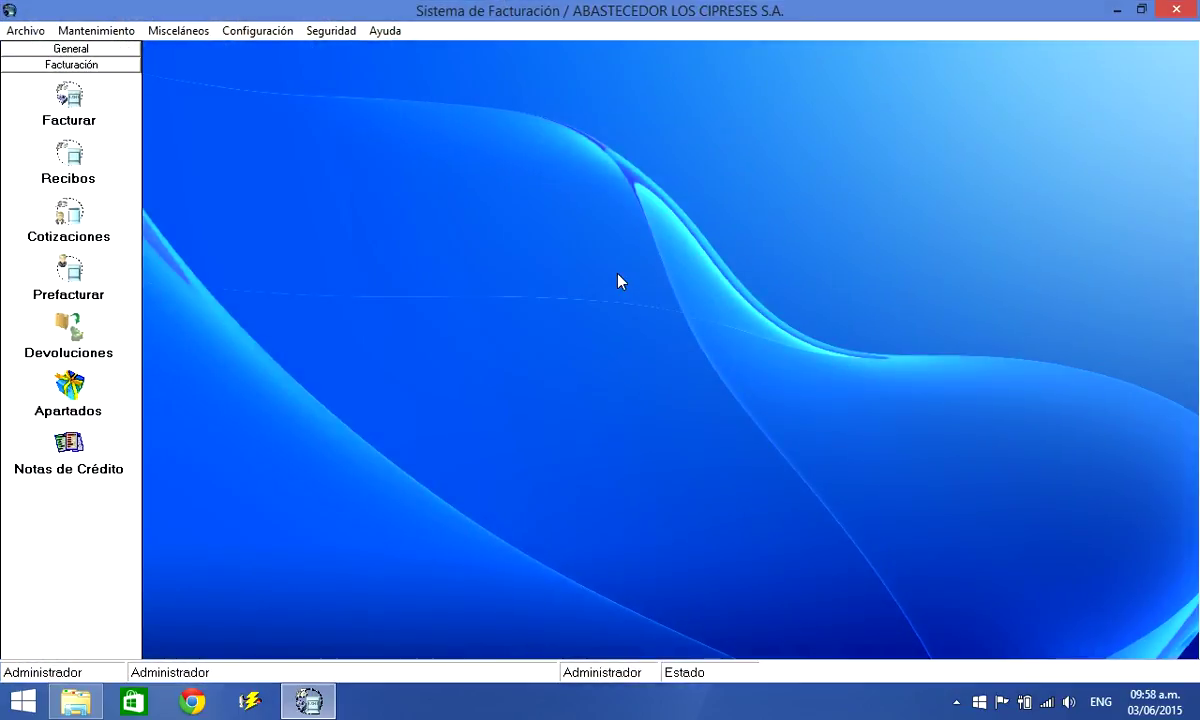
Start a new product in product maintenance and assign it category 0001 SERVICIOS.
click(79, 49)
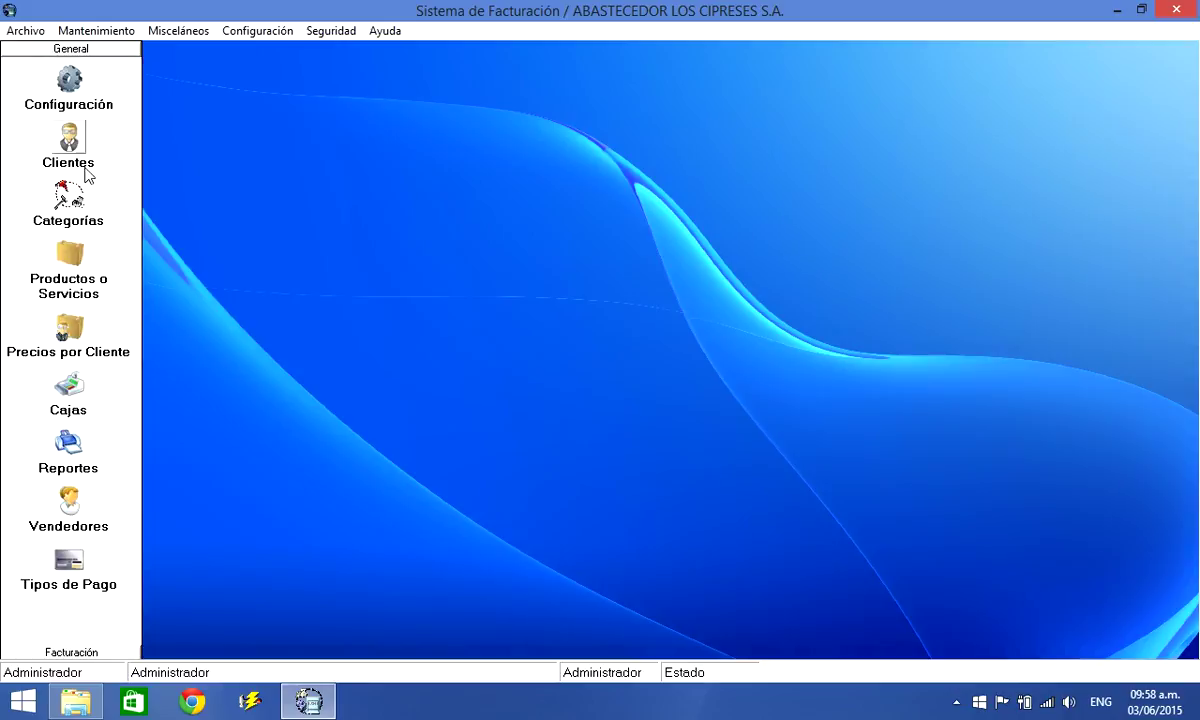
click(72, 258)
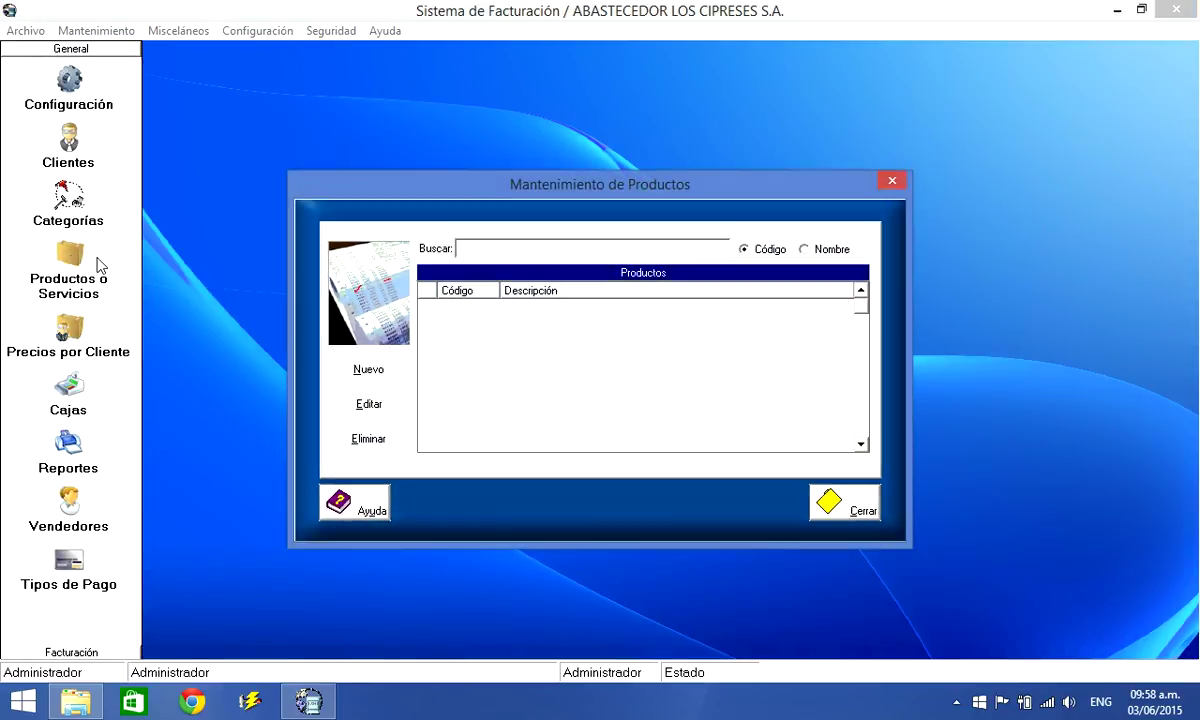
click(365, 373)
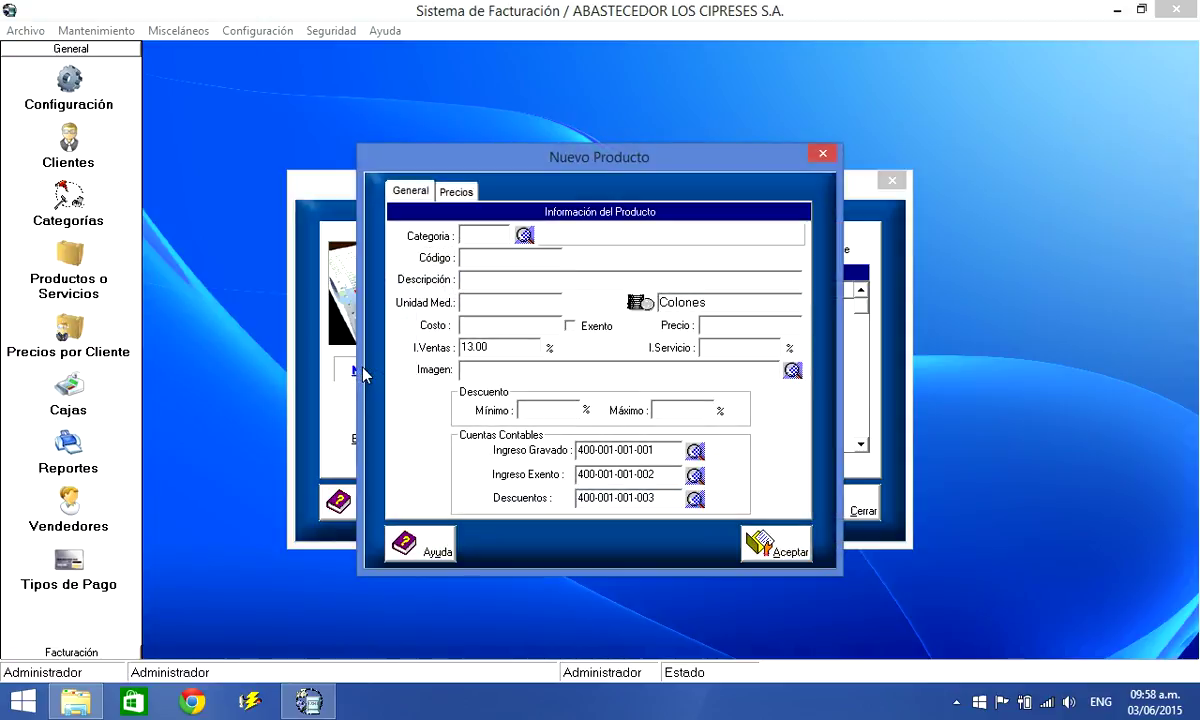
click(524, 235)
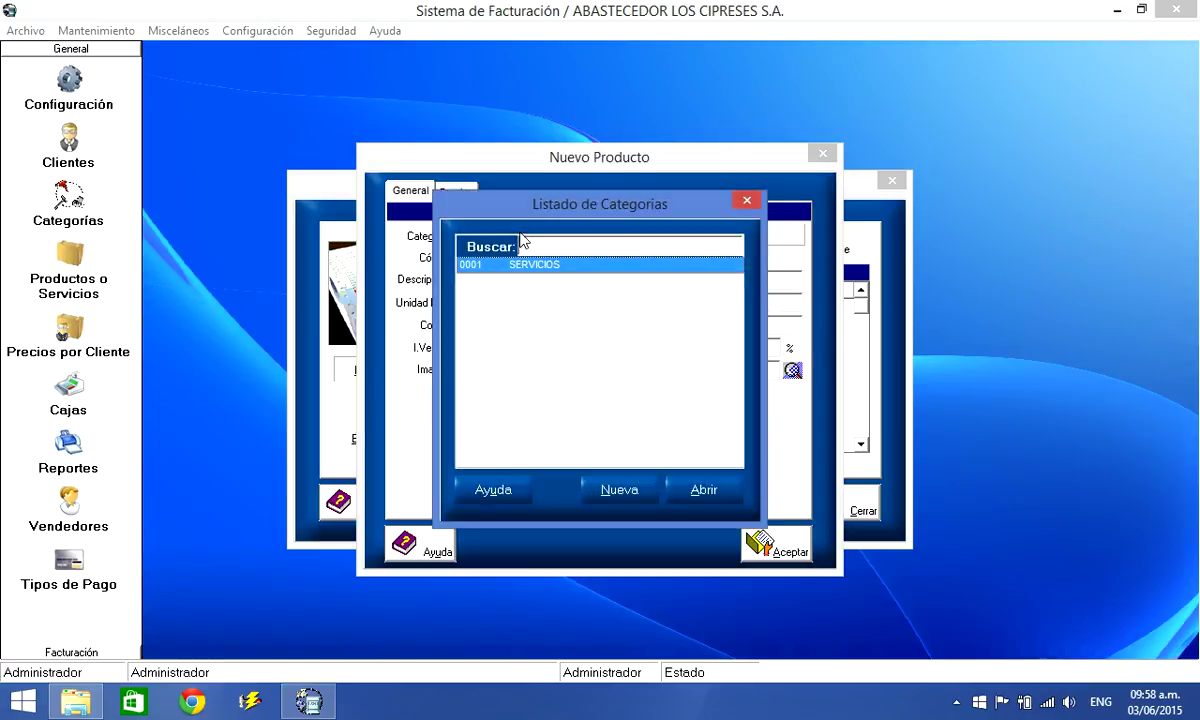
click(703, 489)
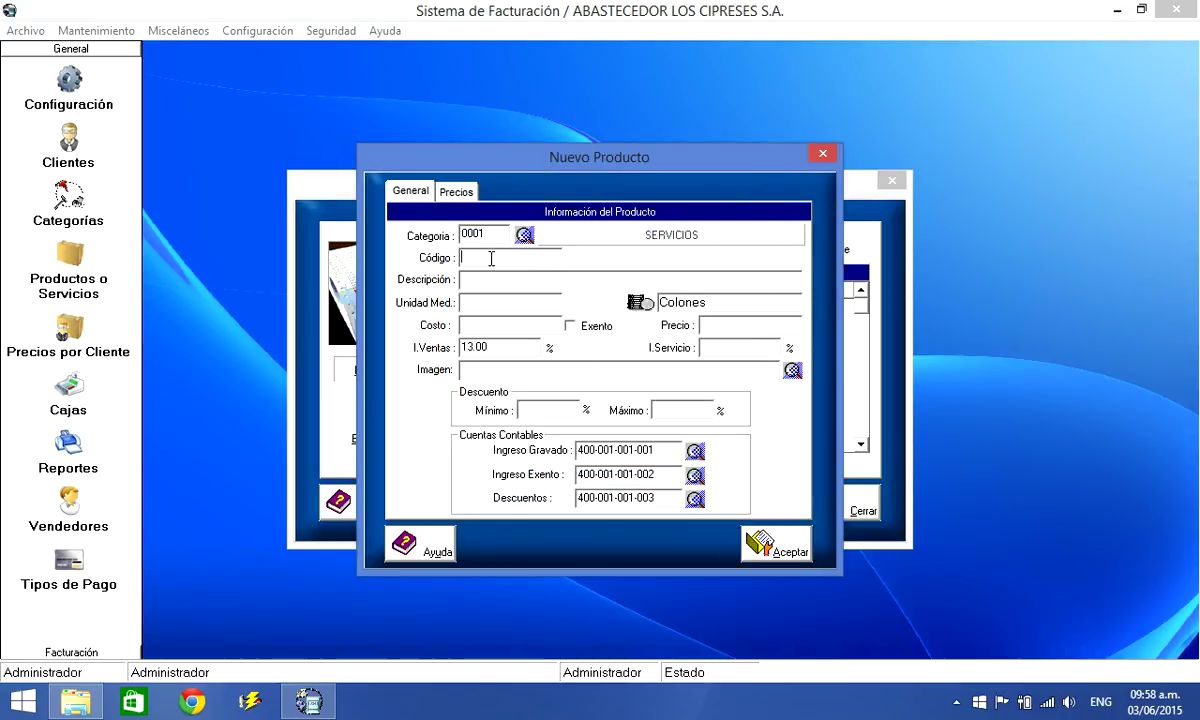
Give the new product code 1, description FLETE AREA METROPOLITANA and unit of measure UNIDAD.
text(1)
text(F)
text(L)
text(E)
text(TE )
text(AREA MET)
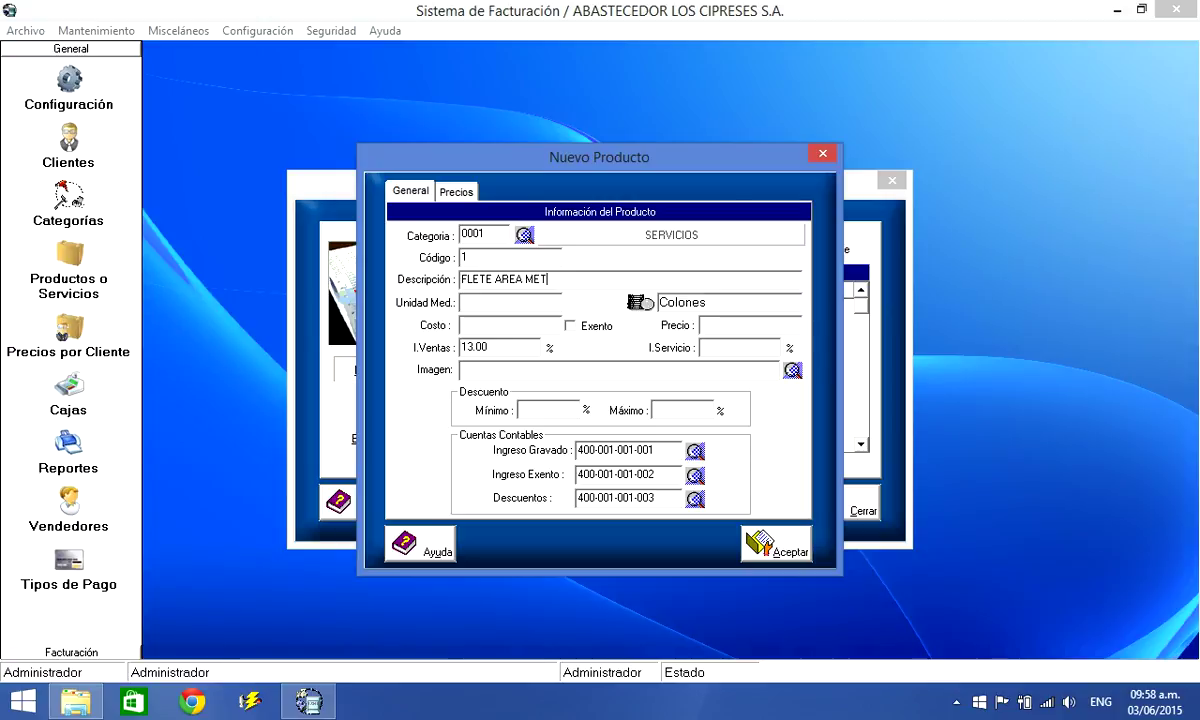
text(ROPOLITANA)
click(480, 302)
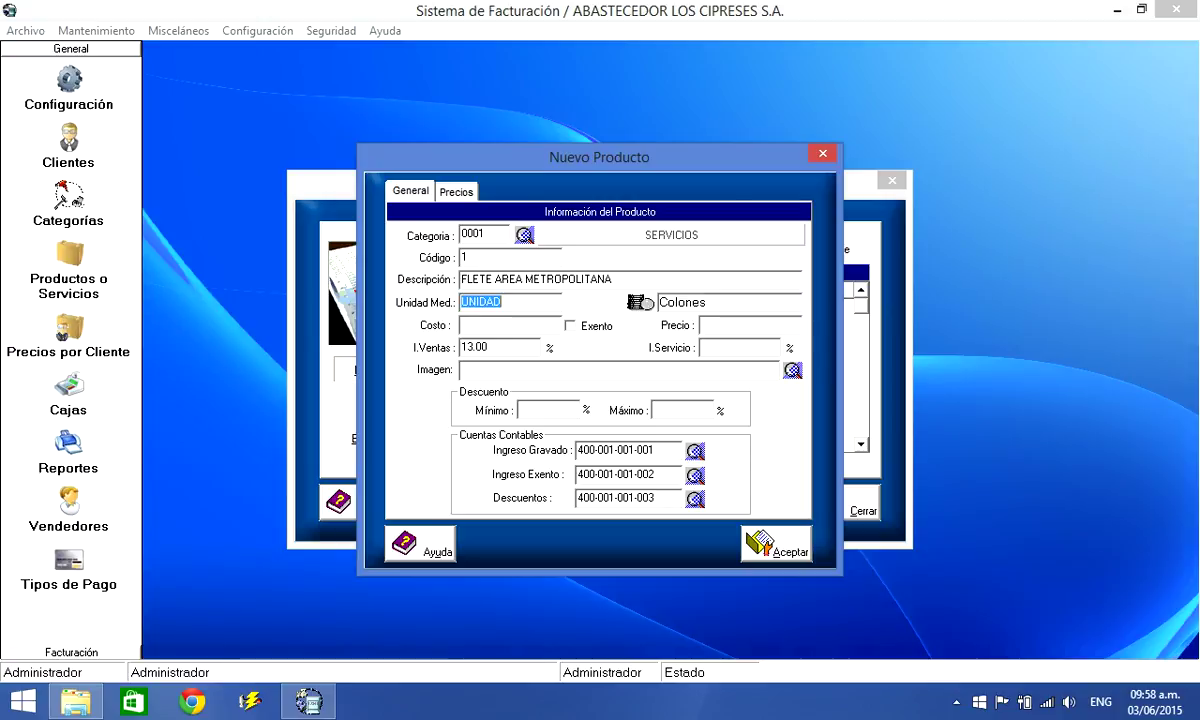
key(Tab)
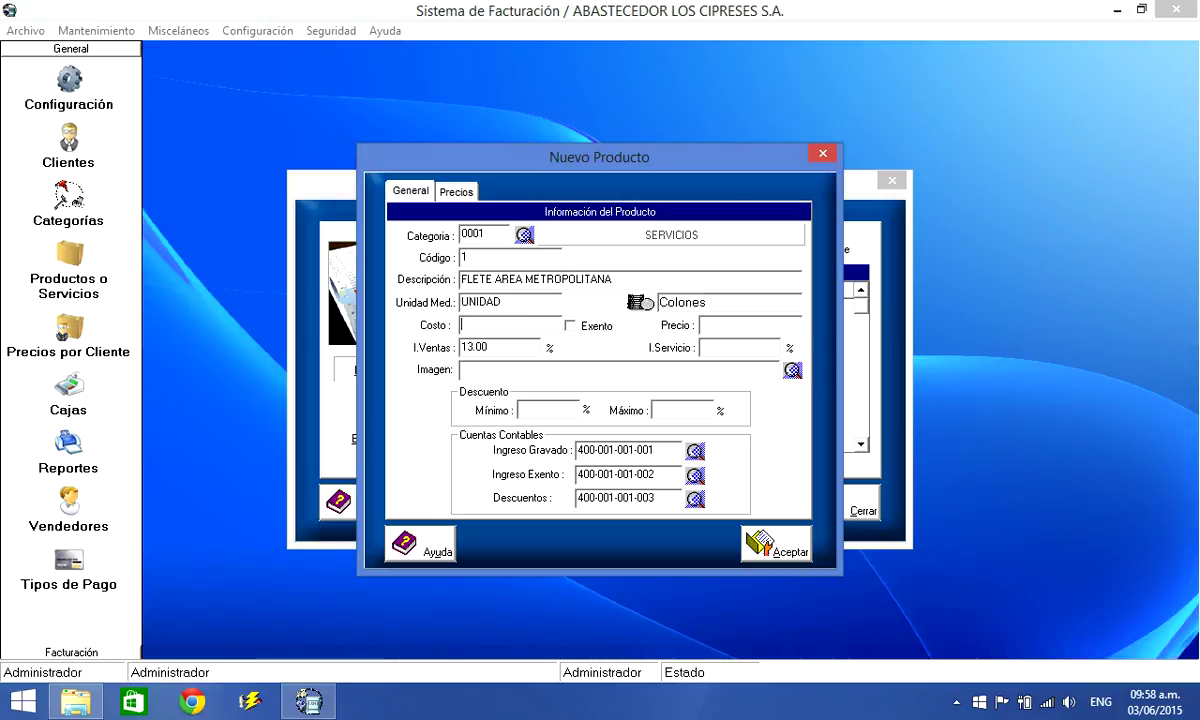
Set the product's cost to 1000, mark it tax exempt with price 2500, and leave service tax and discounts at 0.
text(1000)
key(Tab)
key(space)
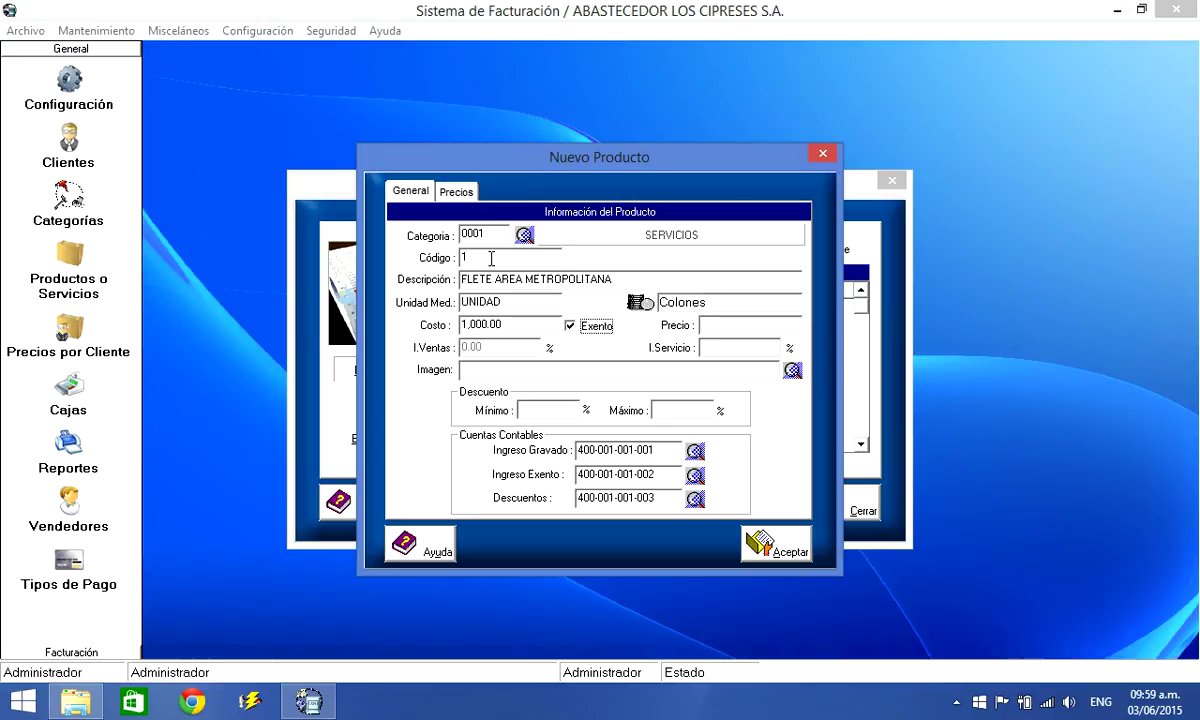
key(Tab)
text(2500)
key(Tab)
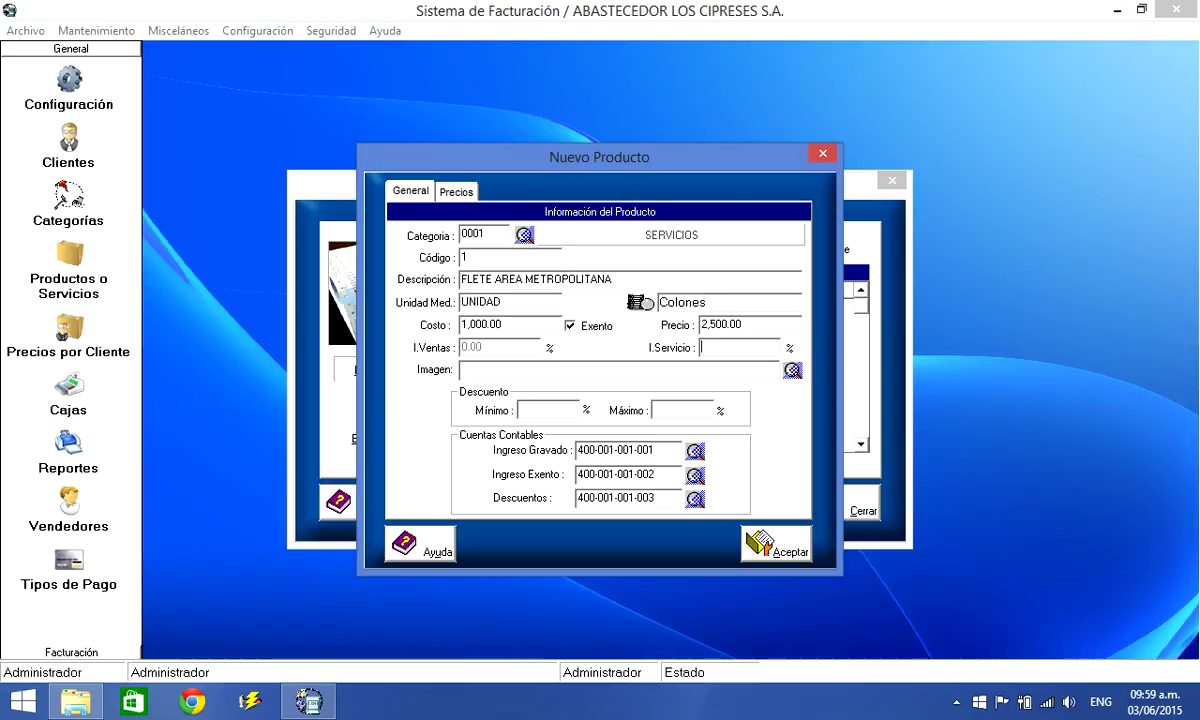
key(Tab)
key(Tab)
key(Tab)
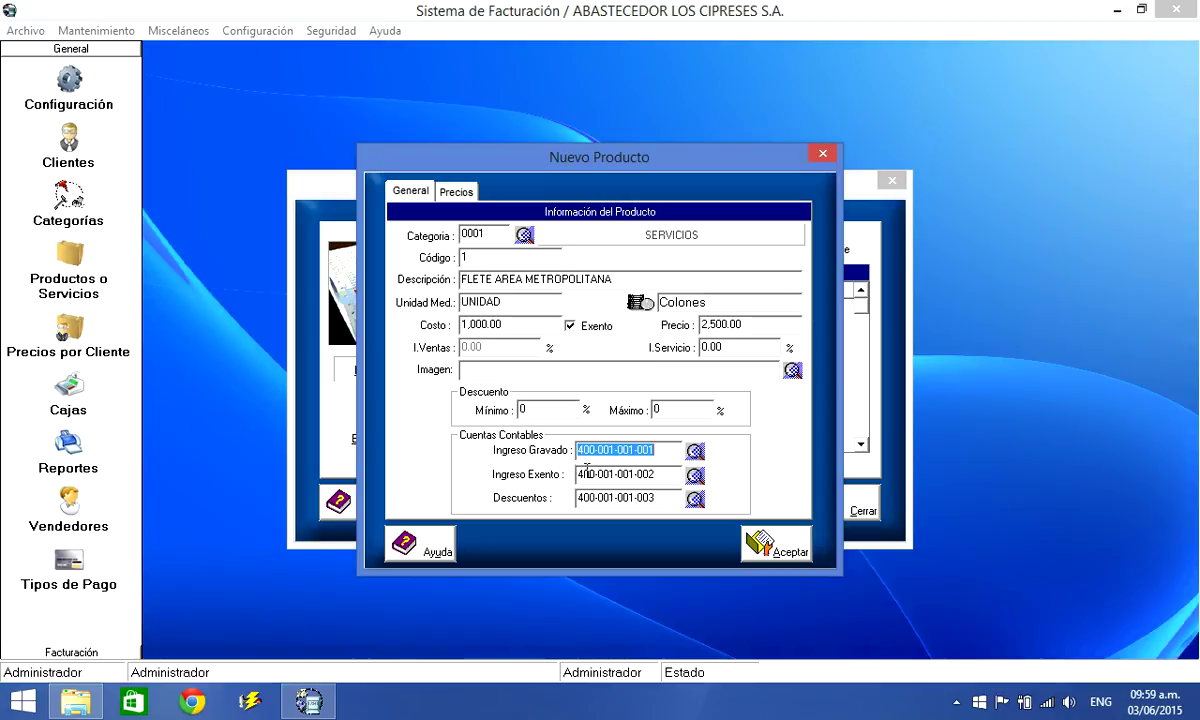
Check the taxable and exempt income accounts and save the metropolitan freight product.
click(669, 474)
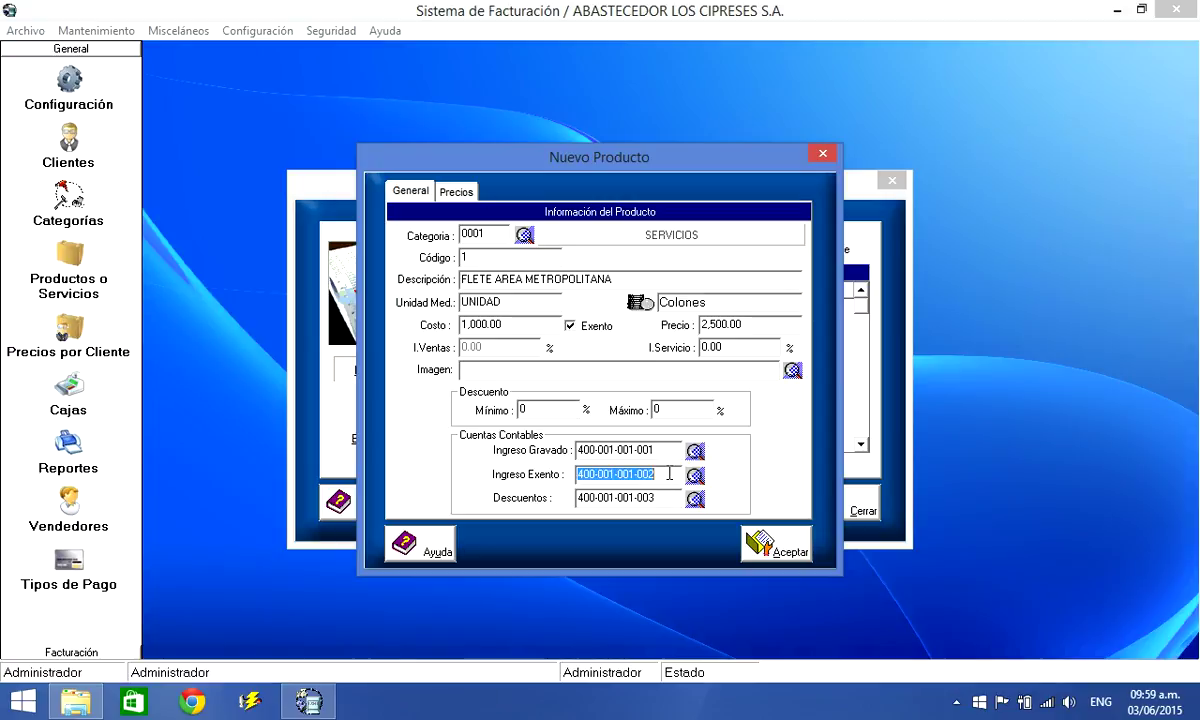
click(669, 450)
click(670, 472)
click(781, 543)
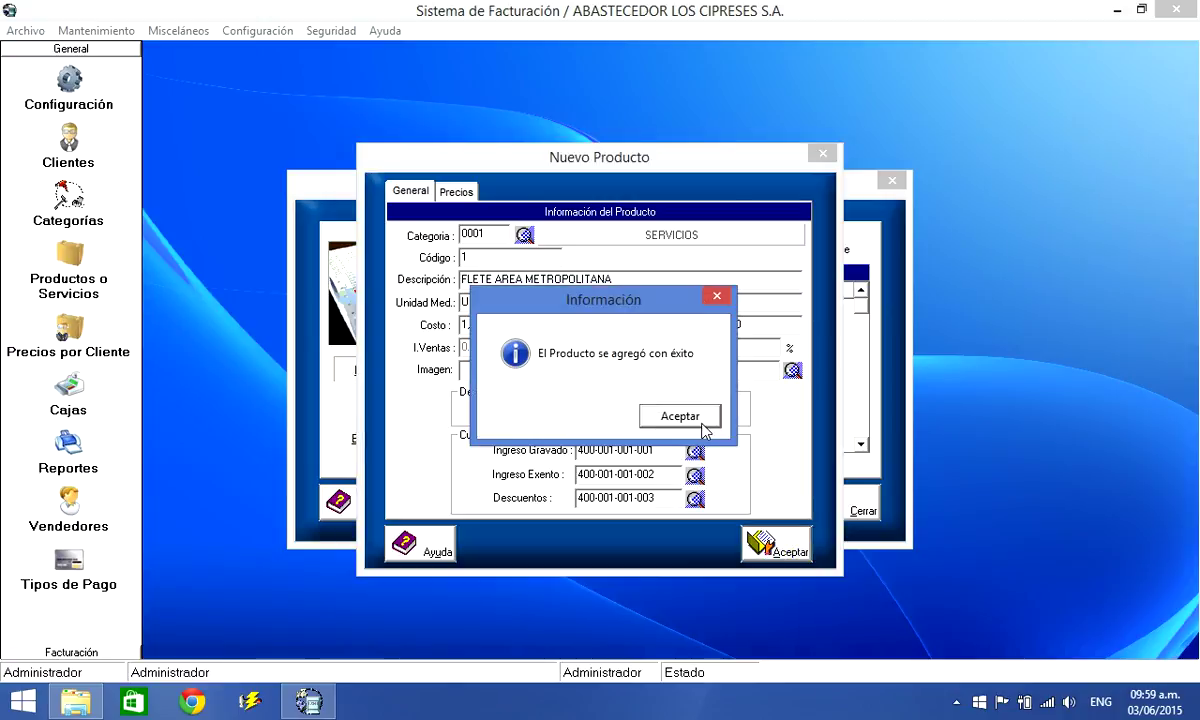
click(689, 423)
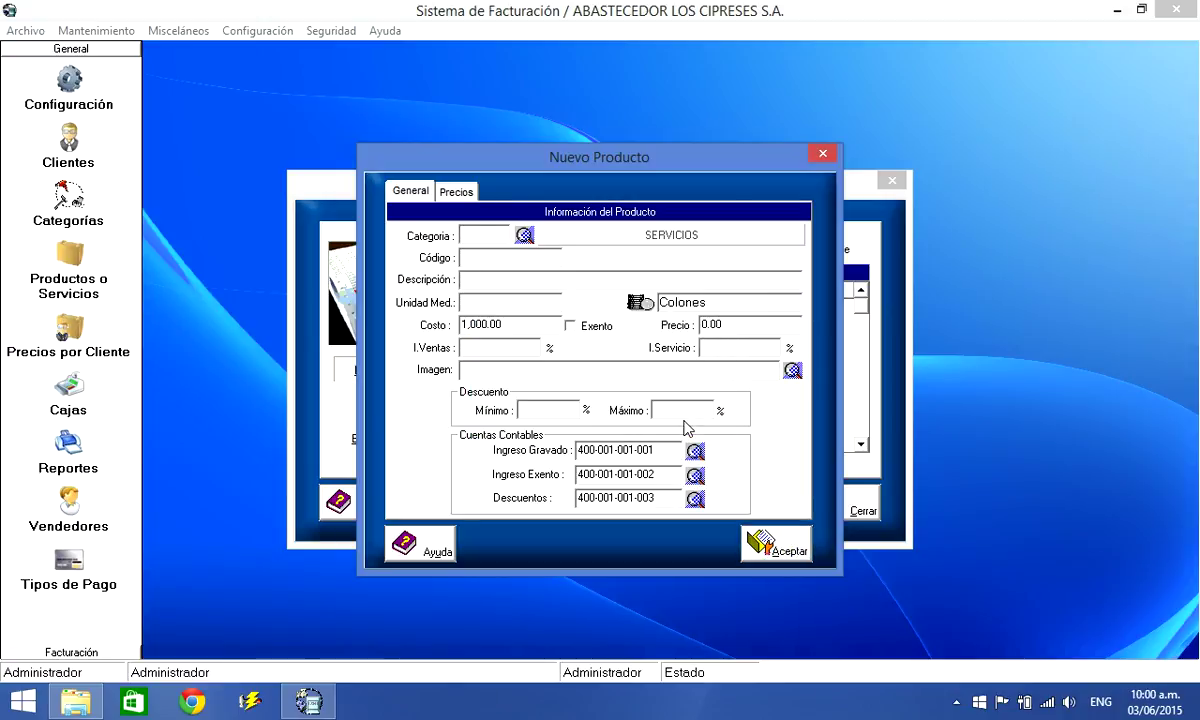
Enter a second product in category 0001 with code 2, description FLETE PROVINCIAS and unit UNIDAD.
text(0001)
key(Return)
text(2)
key(Return)
text(FLETE)
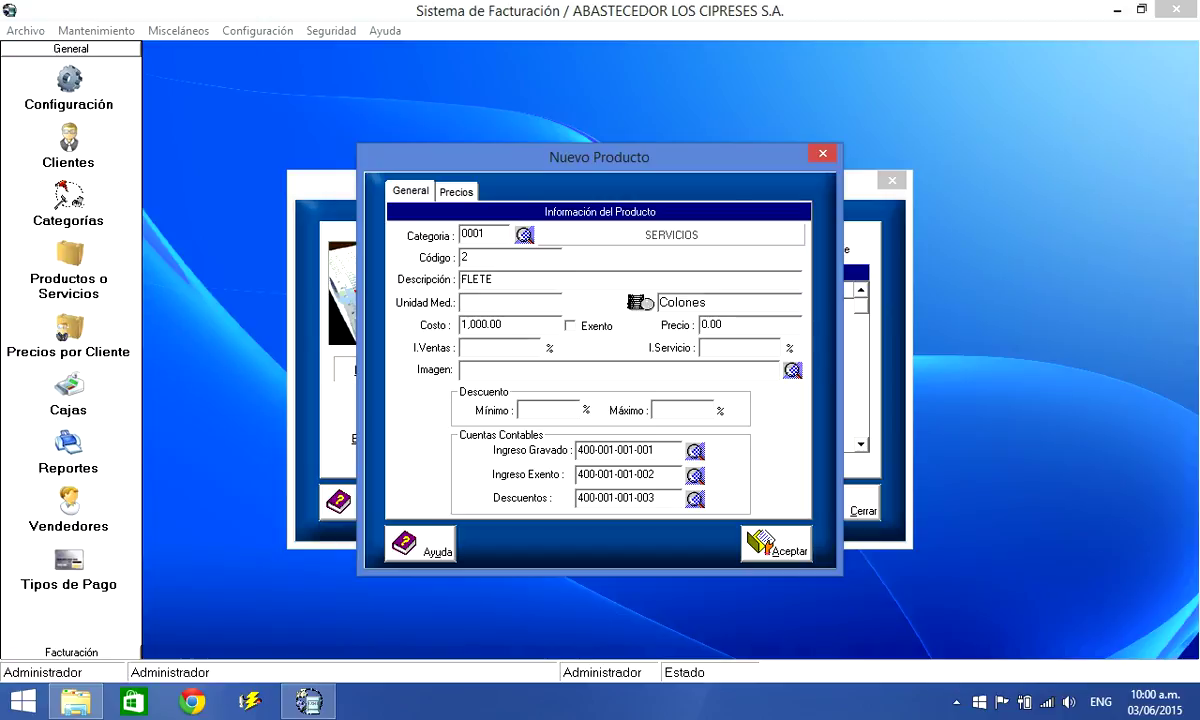
text( PROVINCIAS)
key(Tab)
key(Tab)
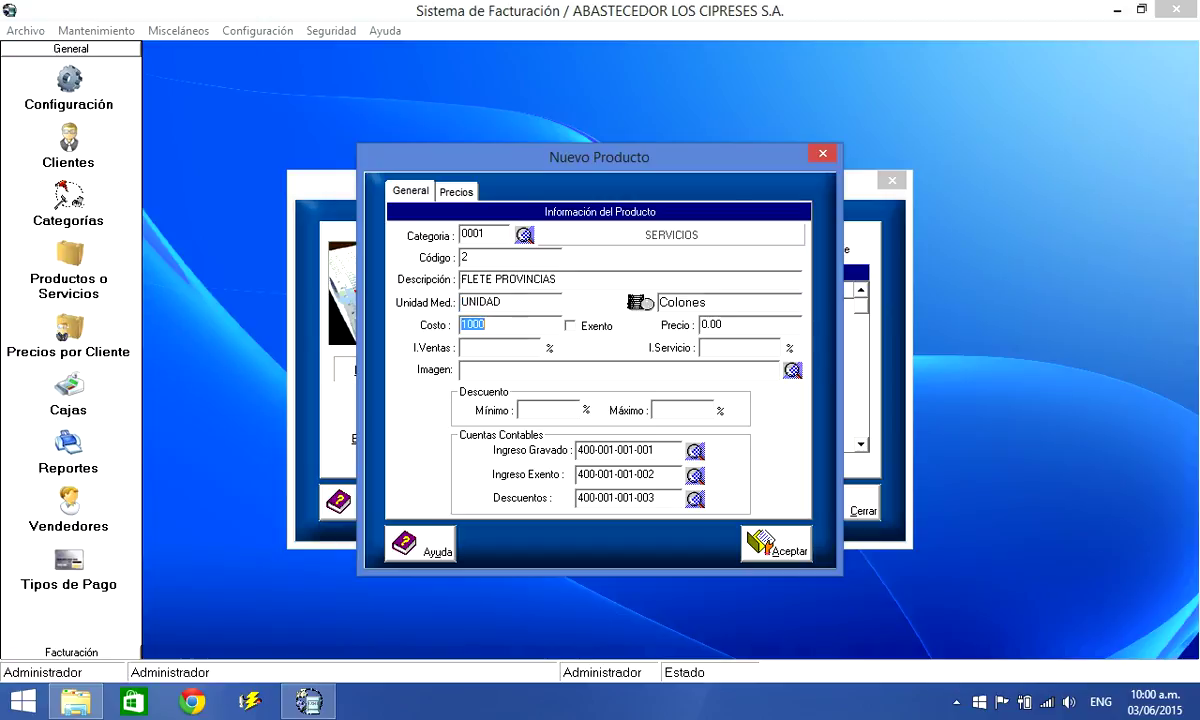
Set the provincial freight's cost to 2500, mark it tax exempt and set its price to 5000.
text(2500)
key(Tab)
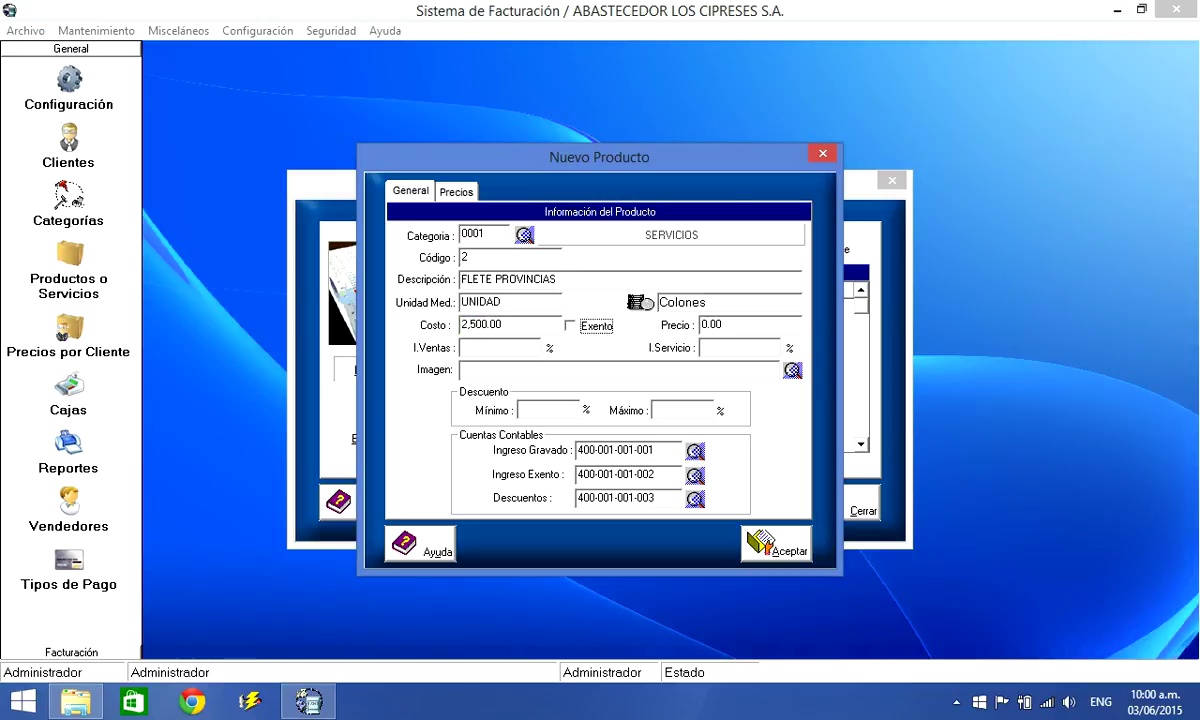
key(space)
key(Tab)
text(5000)
key(Tab)
key(Tab)
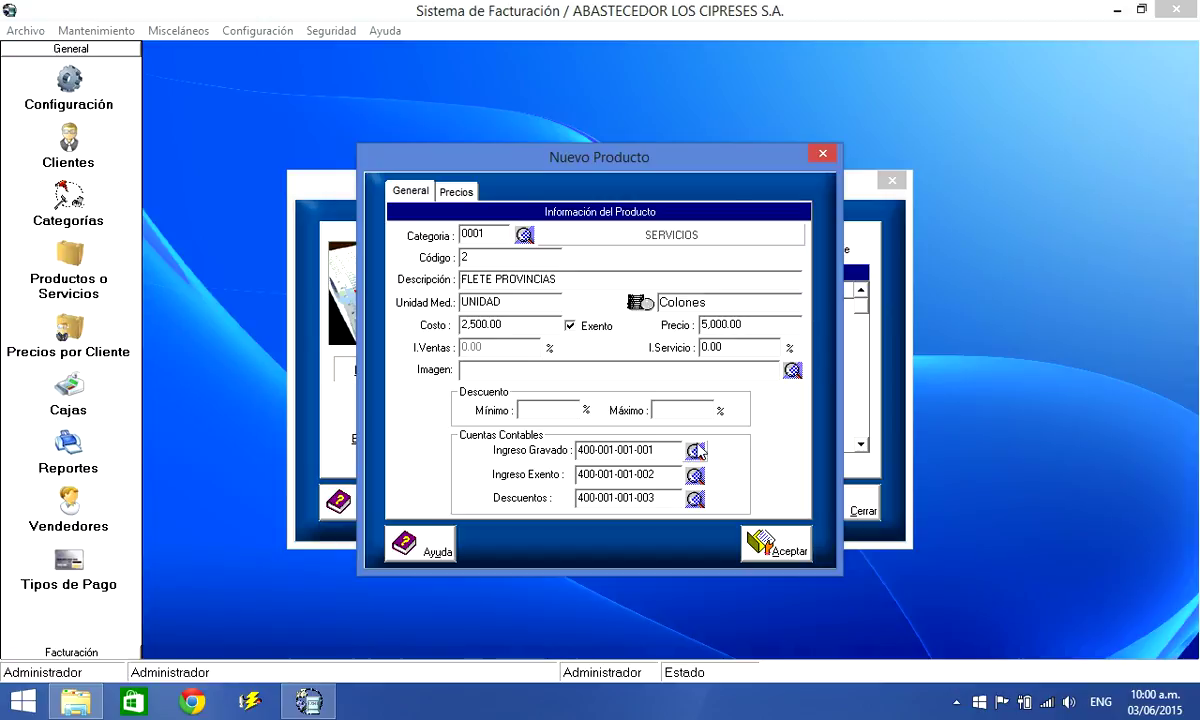
Assign the Ventas Exentas account as the exempt income account and save the provincial freight product.
click(666, 474)
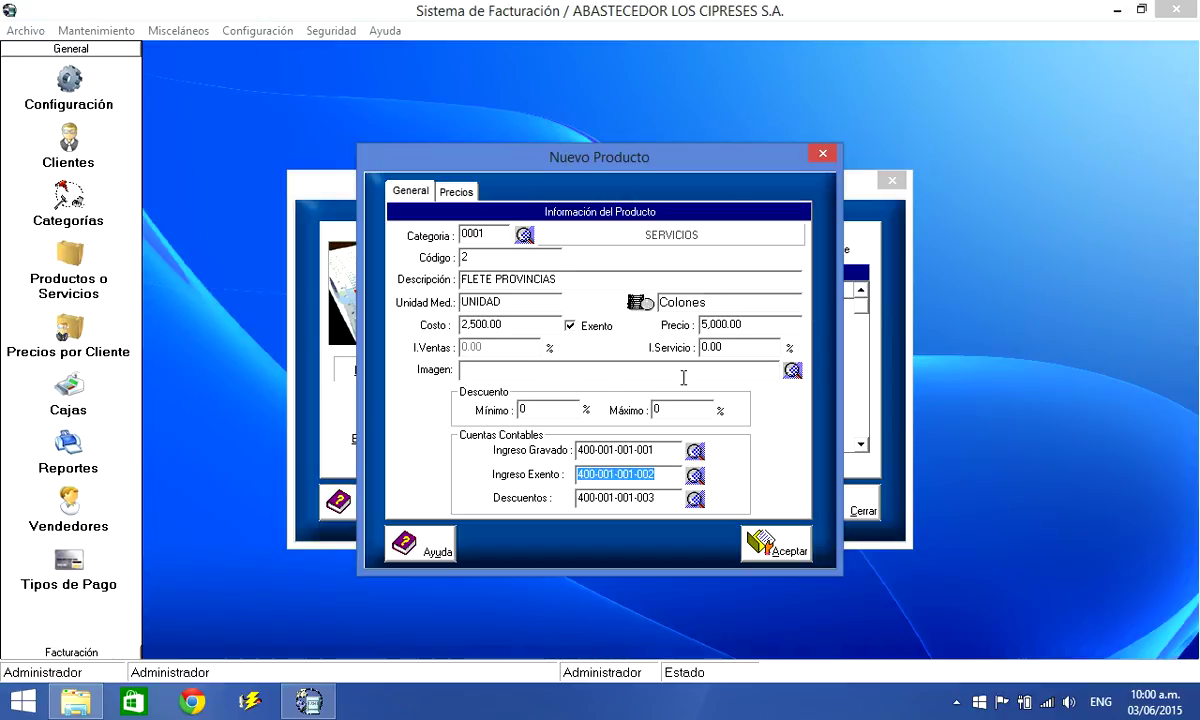
click(782, 549)
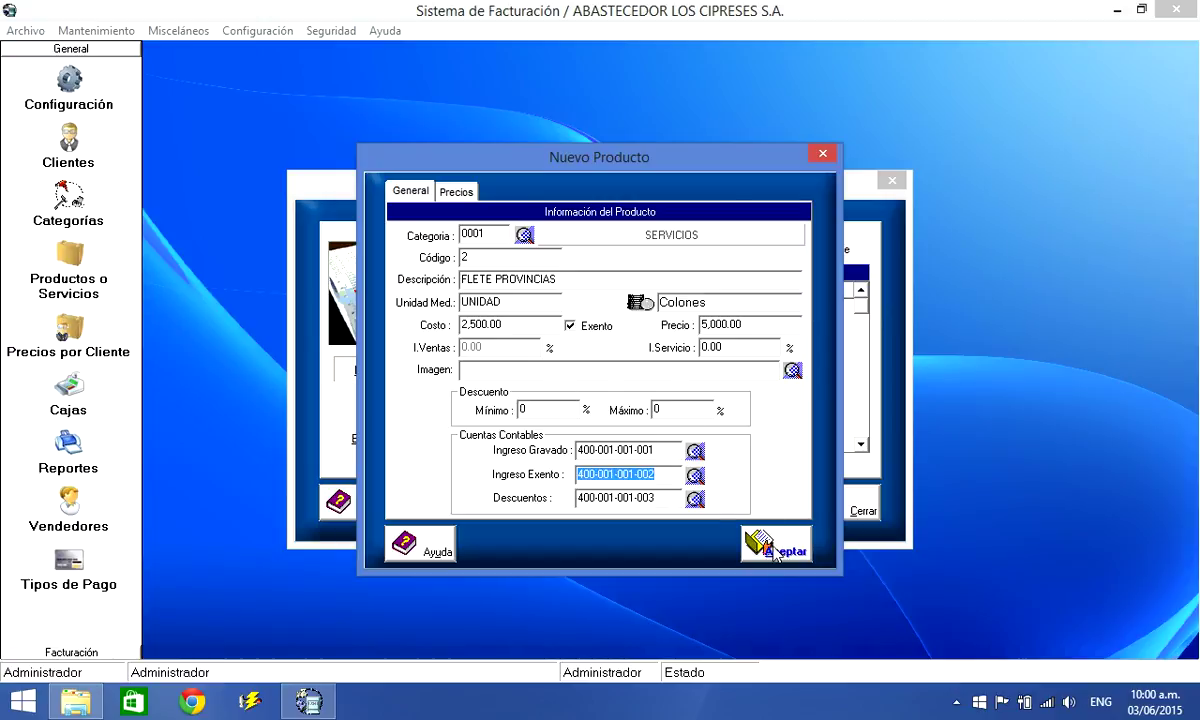
click(695, 477)
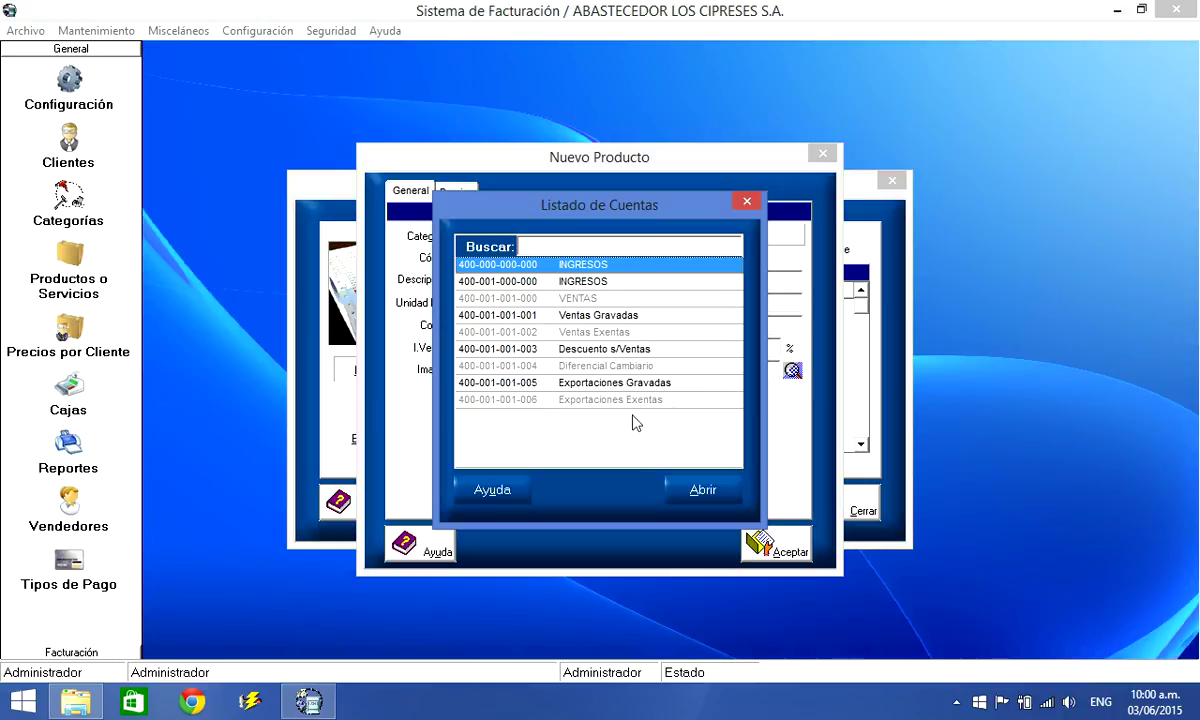
double_click(586, 332)
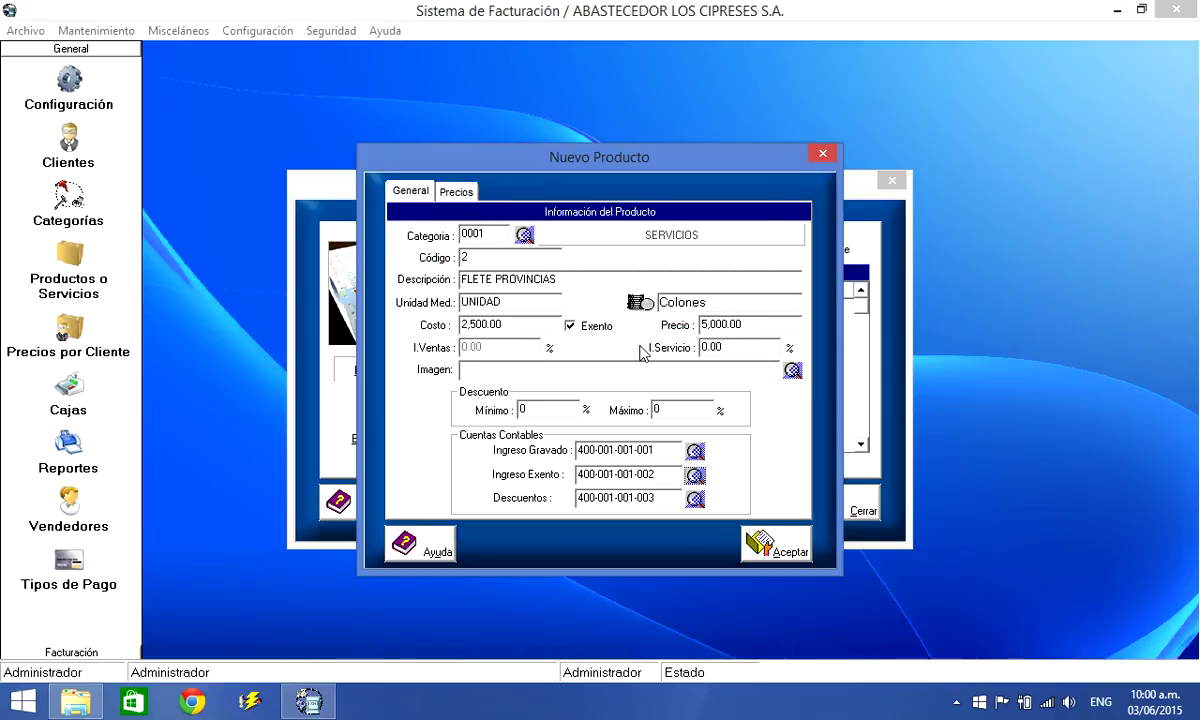
click(782, 548)
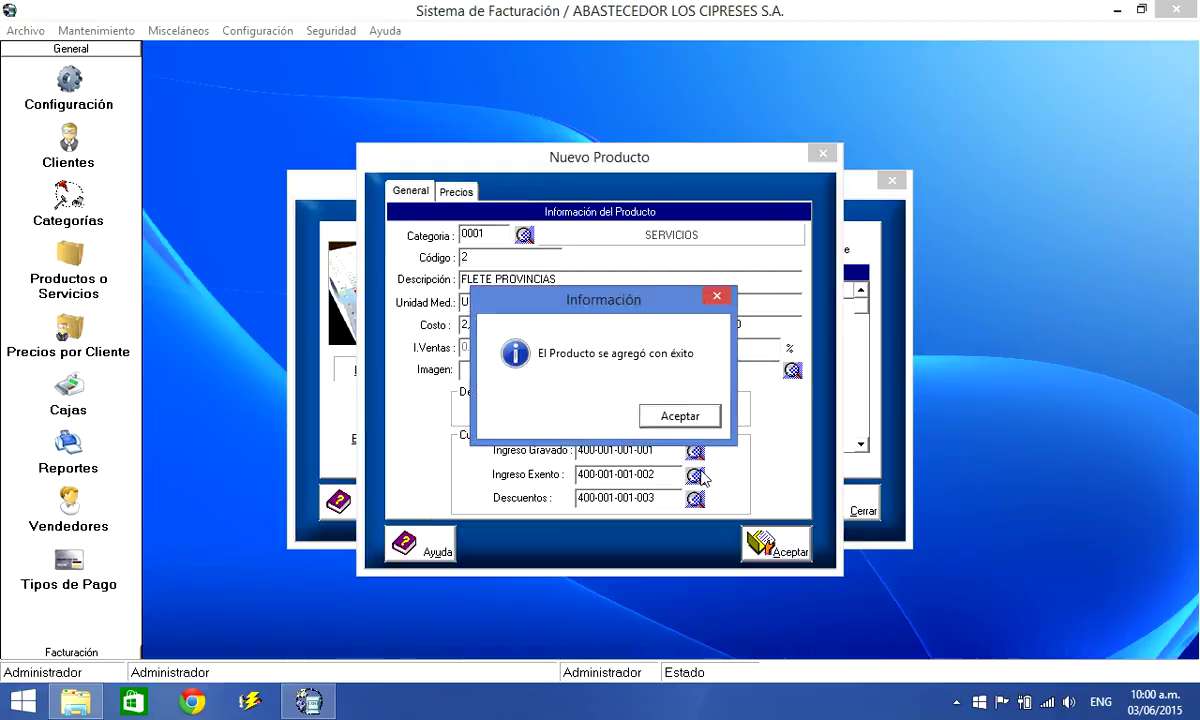
click(680, 413)
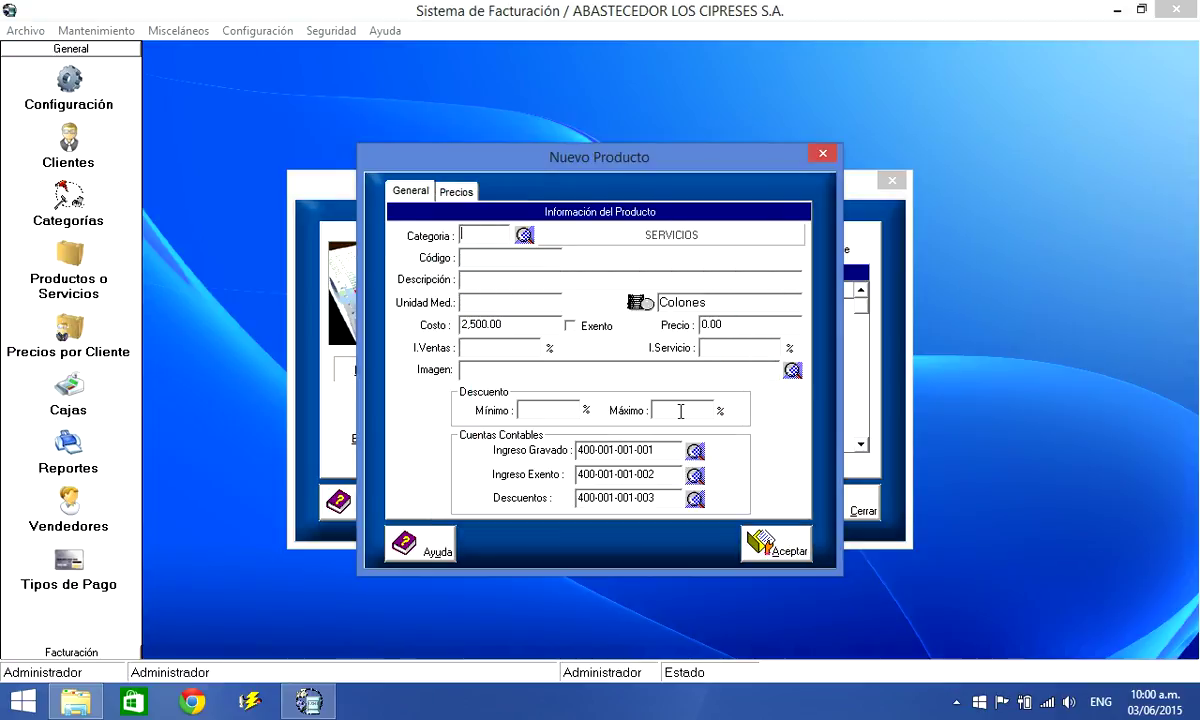
Enter a third product in category 0001 with code 3, description OTROS SERVICIOS and unit UNIDAD.
text(0001)
key(Return)
text(3)
key(Return)
text(OTROS)
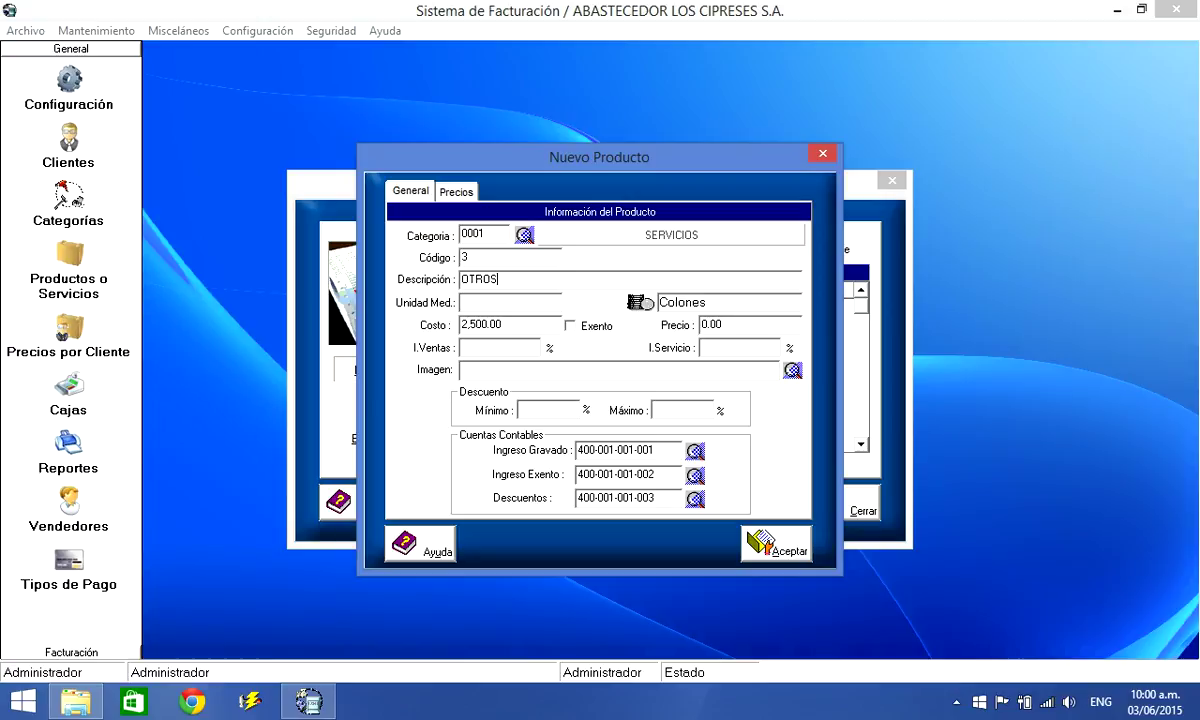
text( SERVICIO)
text(S)
key(Return)
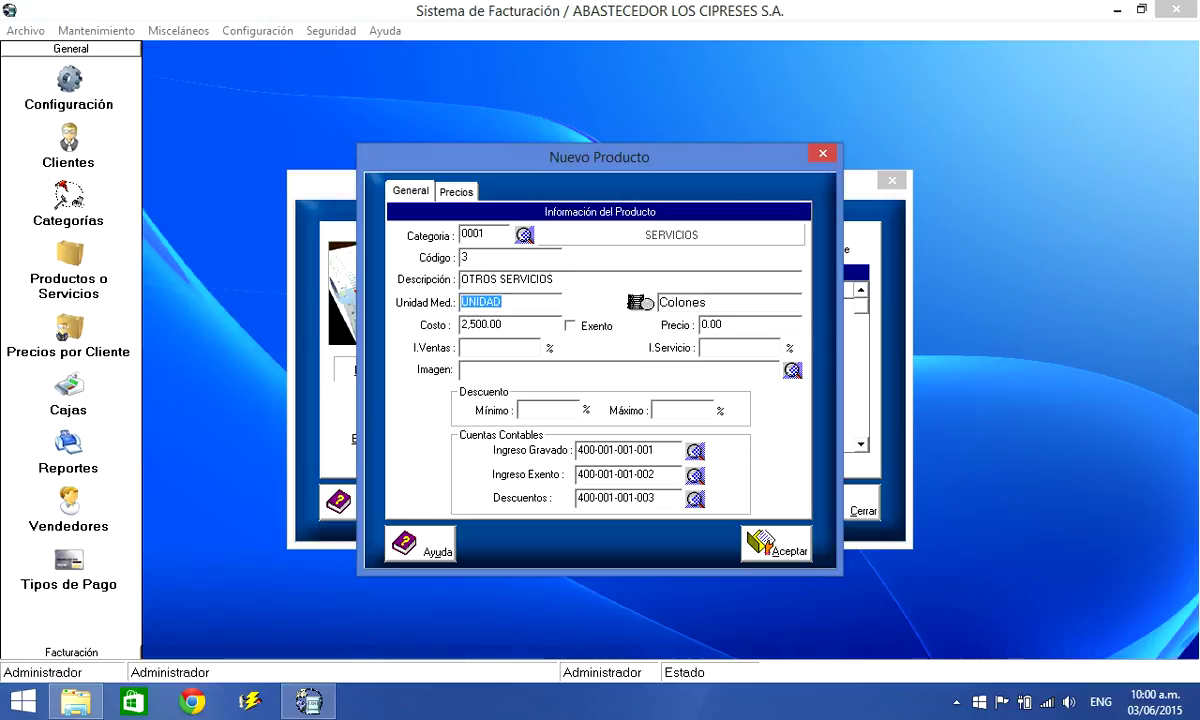
key(Return)
Set the cost of OTROS SERVICIOS to 1000, mark it tax exempt and set its price to 3500.
text(1000)
key(Return)
key(space)
key(Return)
text(3500)
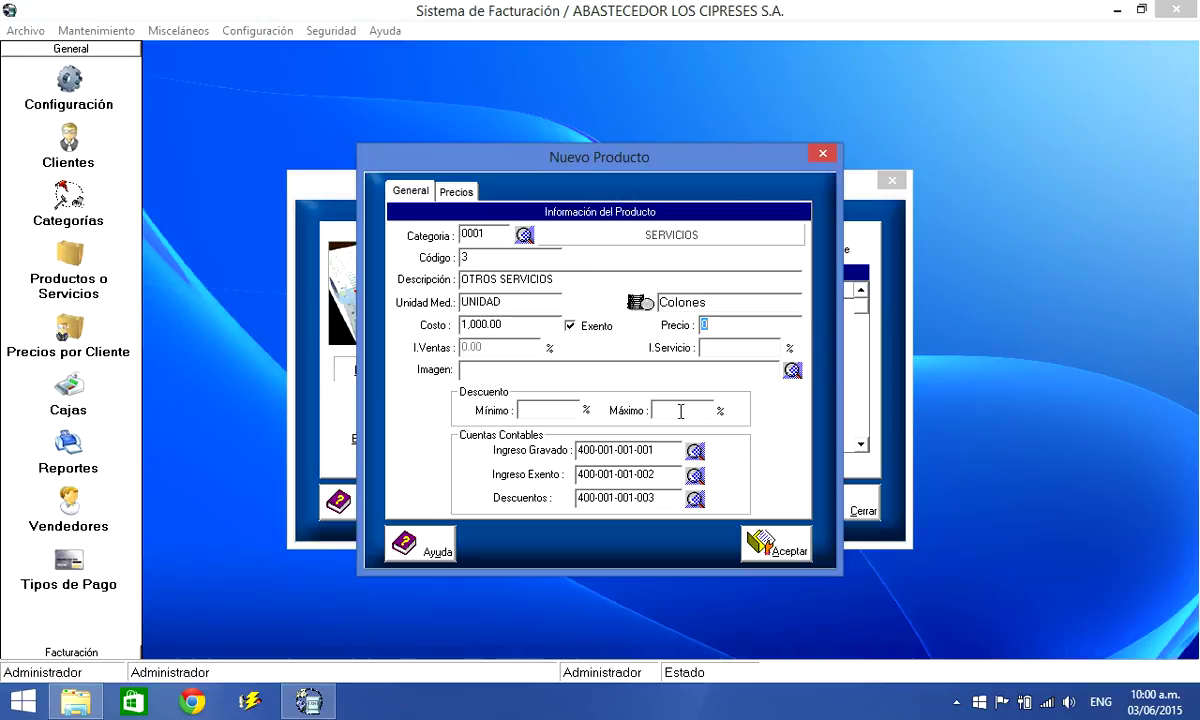
key(Return)
Accept the default service tax, discounts and accounts, save OTROS SERVICIOS and close the new product form.
key(Return)
key(Return)
key(Return)
key(Return)
key(Return)
key(Return)
key(Return)
key(Return)
key(Return)
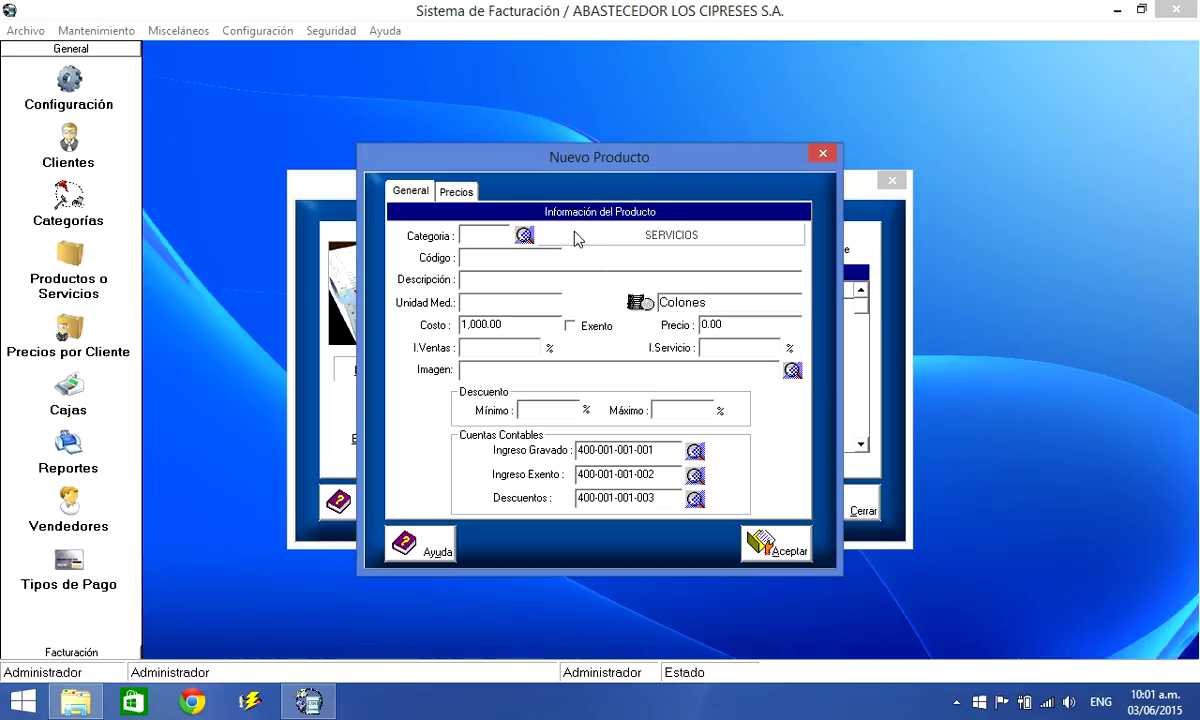
key(Escape)
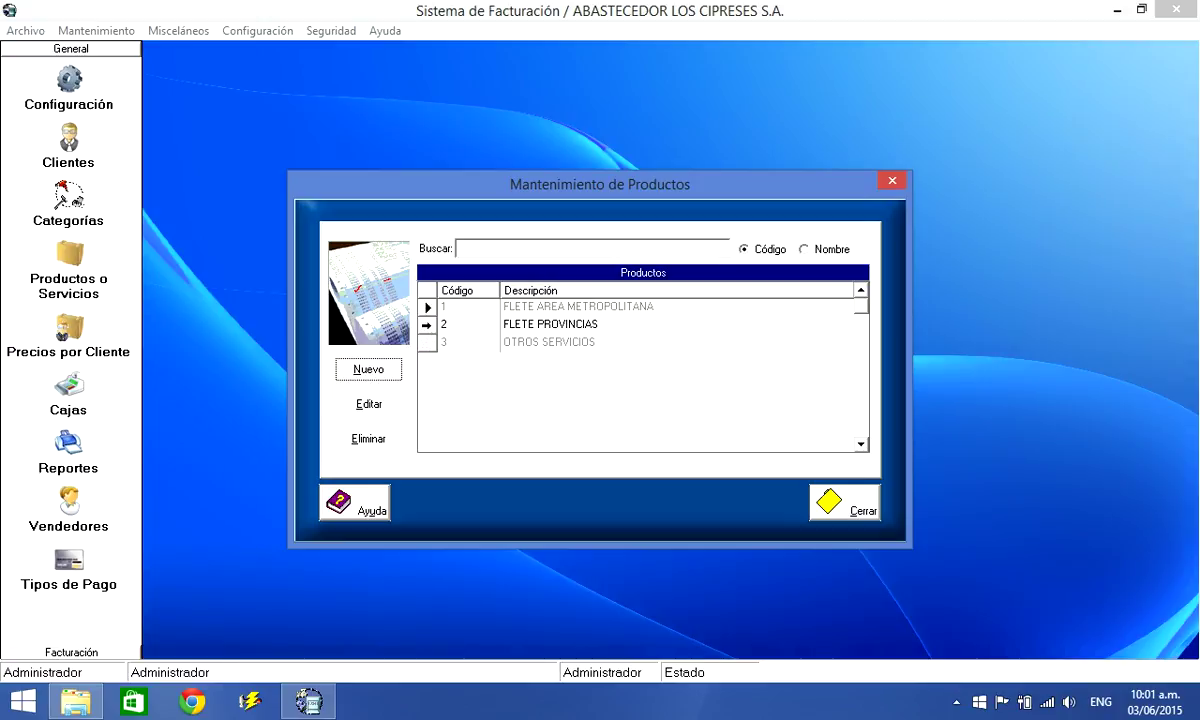
Open the product OTROS SERVICIOS from the product list for editing.
click(427, 325)
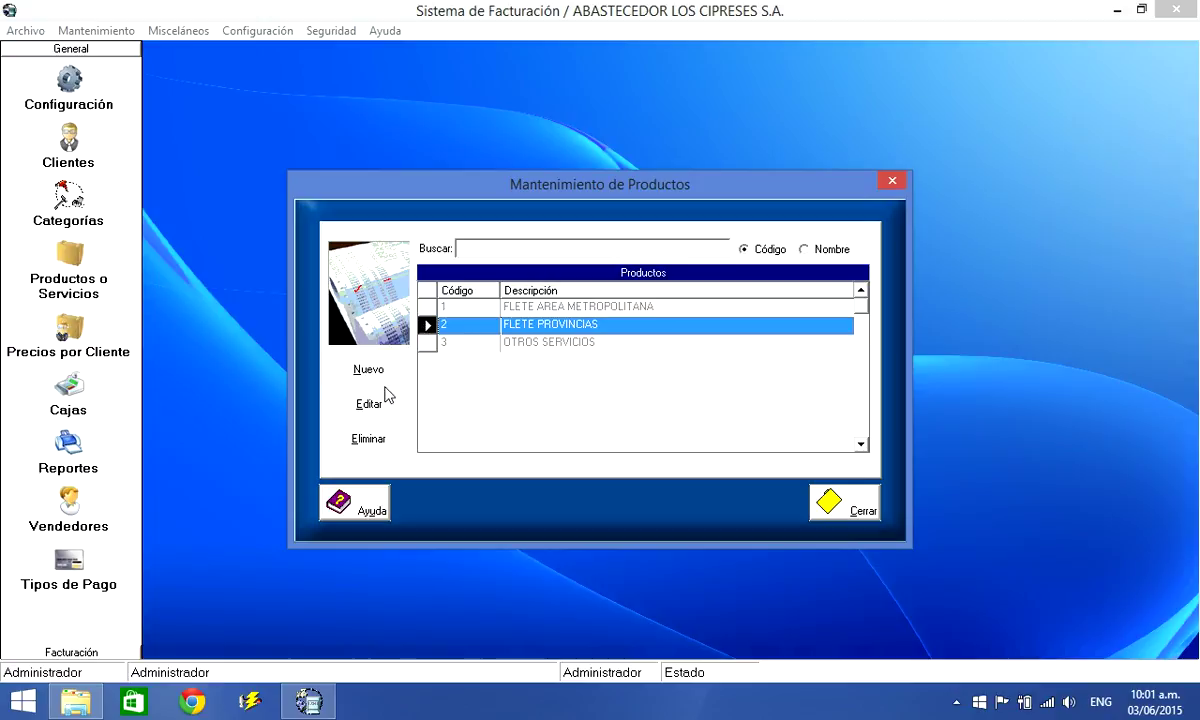
click(427, 341)
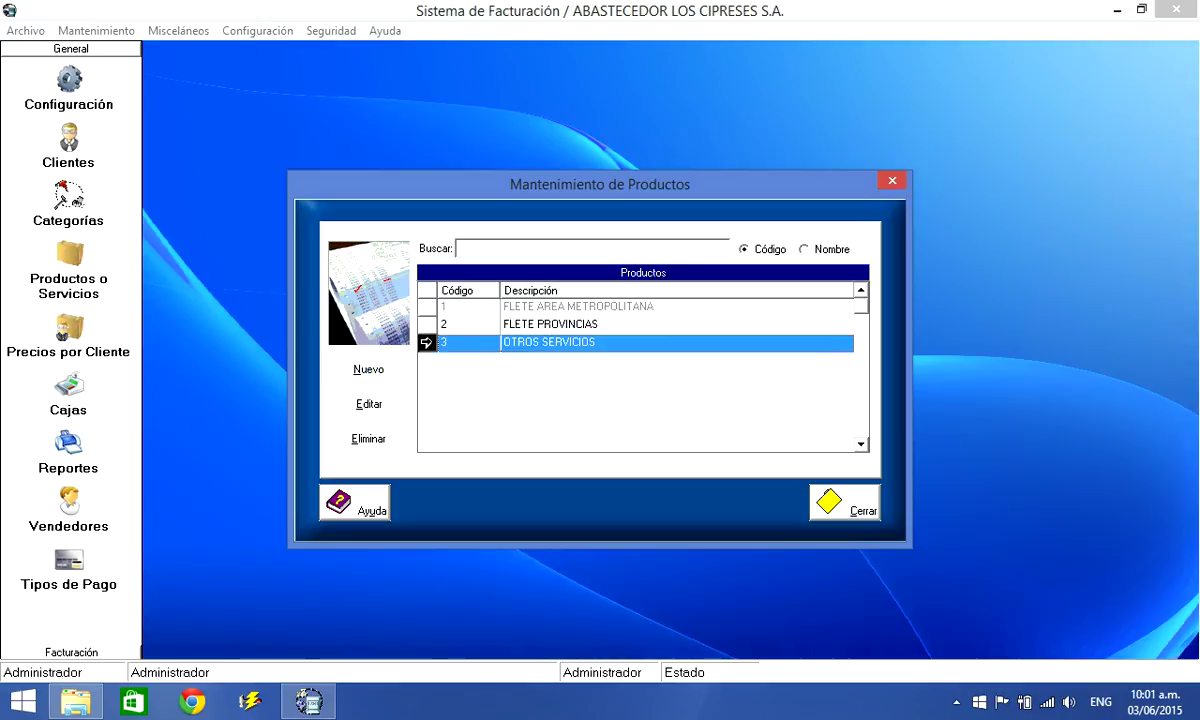
click(369, 407)
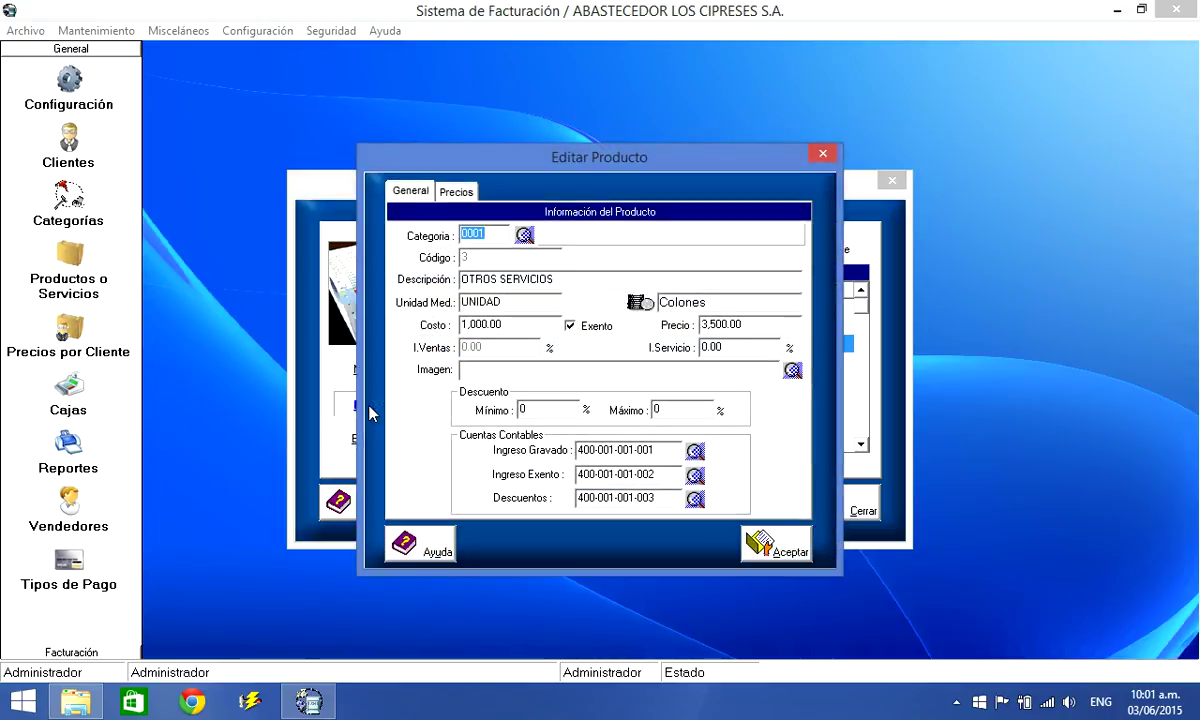
Change the description of OTROS SERVICIOS to REVISION EQUIPO and save the edited product.
key(Tab)
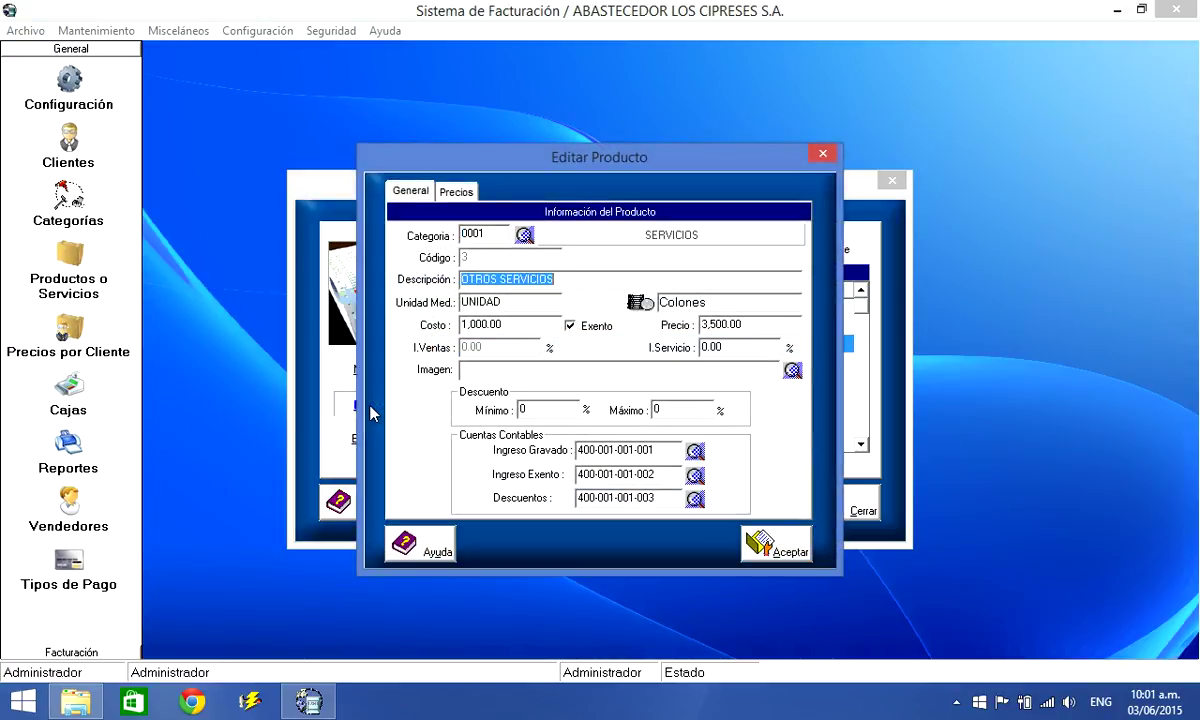
text(REVISION EQU)
key(BackSpace)
key(BackSpace)
key(BackSpace)
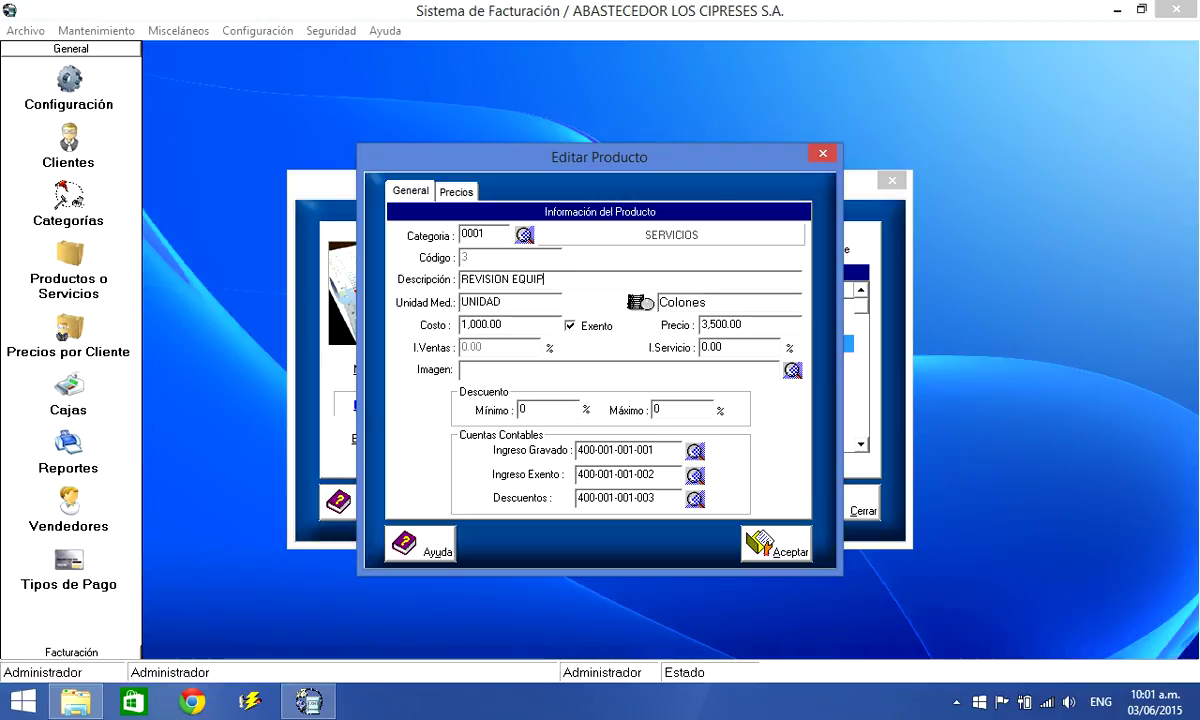
click(772, 545)
click(664, 416)
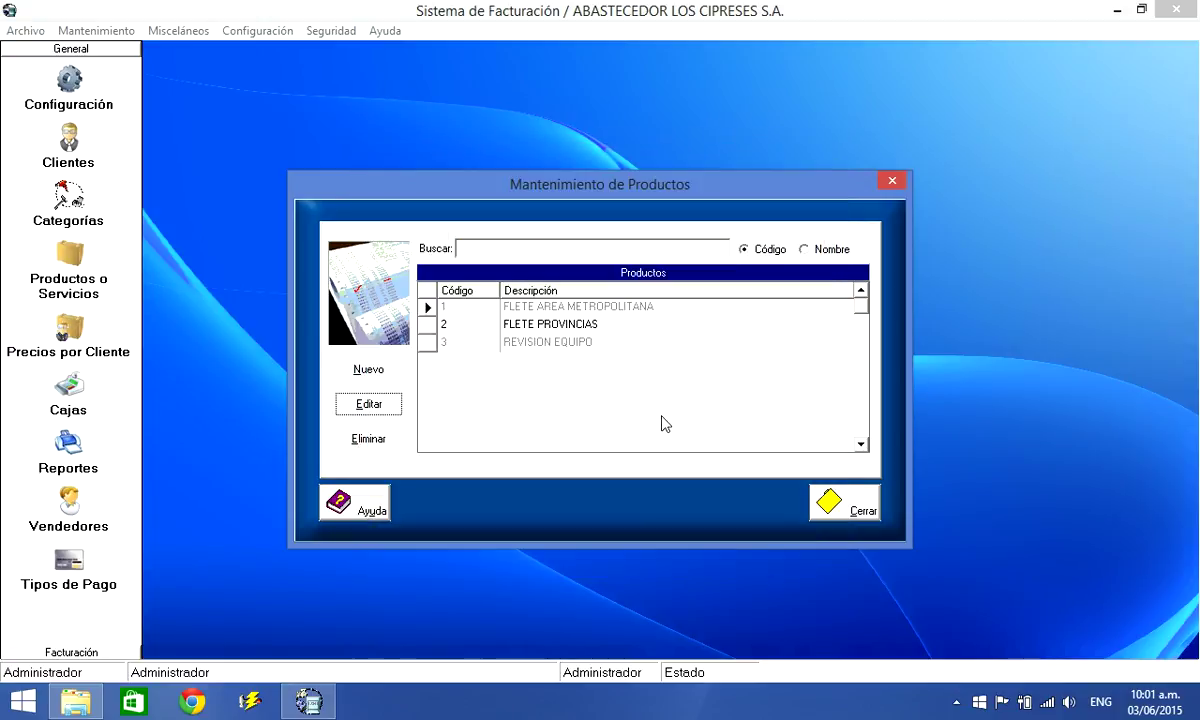
Delete the product REVISION EQUIPO from the product list, confirm the deletion and close product maintenance.
click(552, 343)
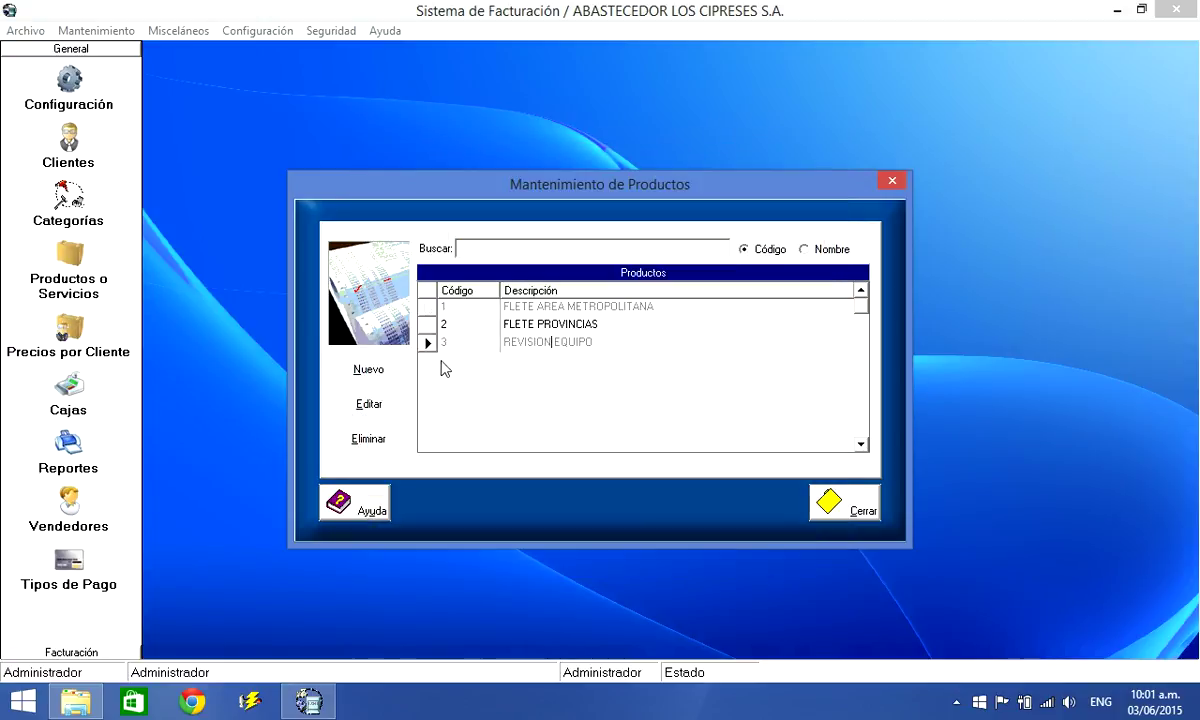
click(428, 343)
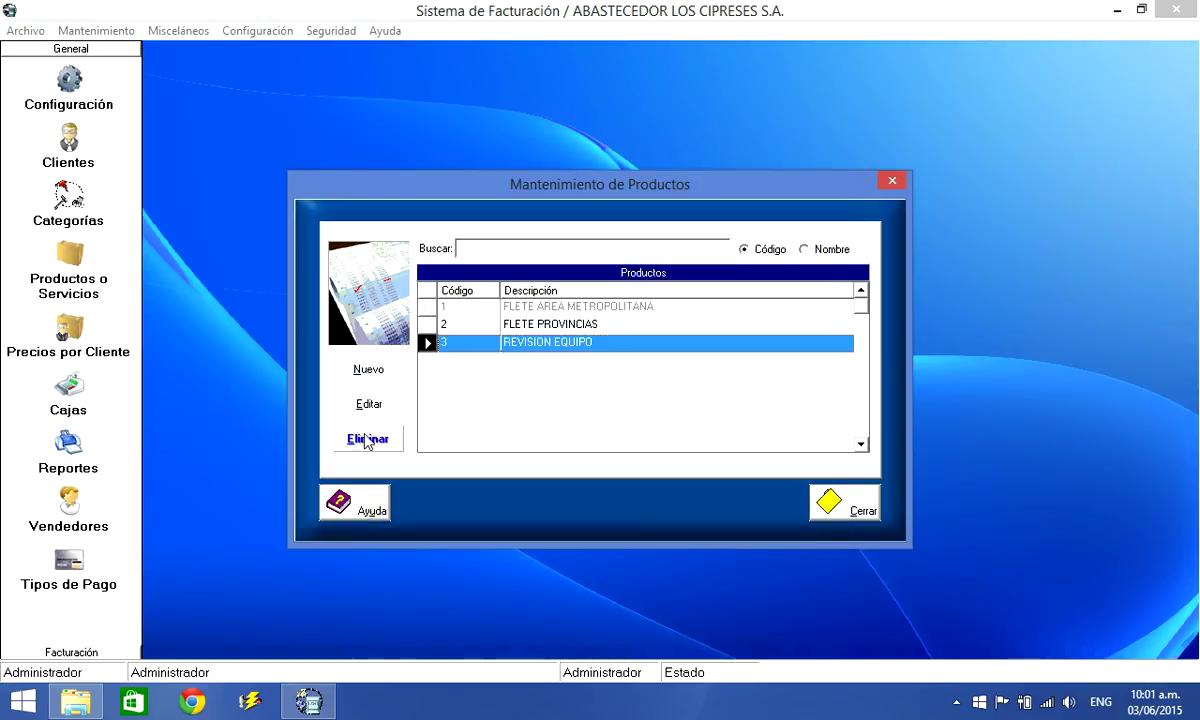
click(366, 439)
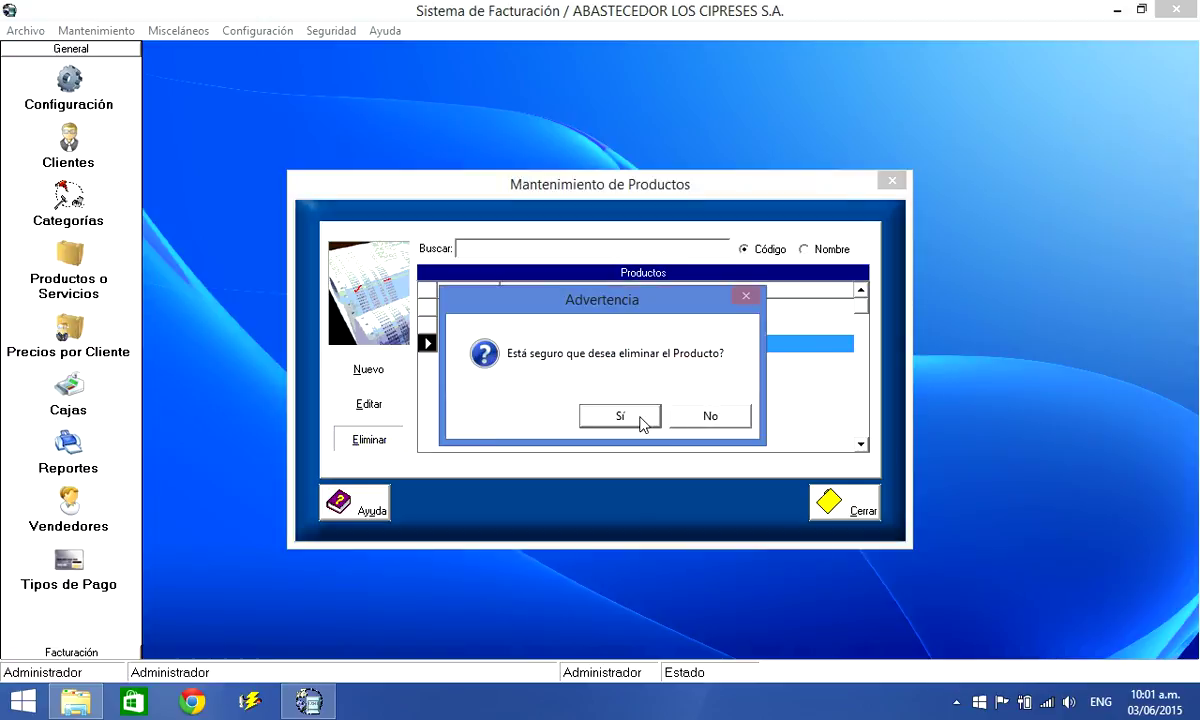
click(641, 419)
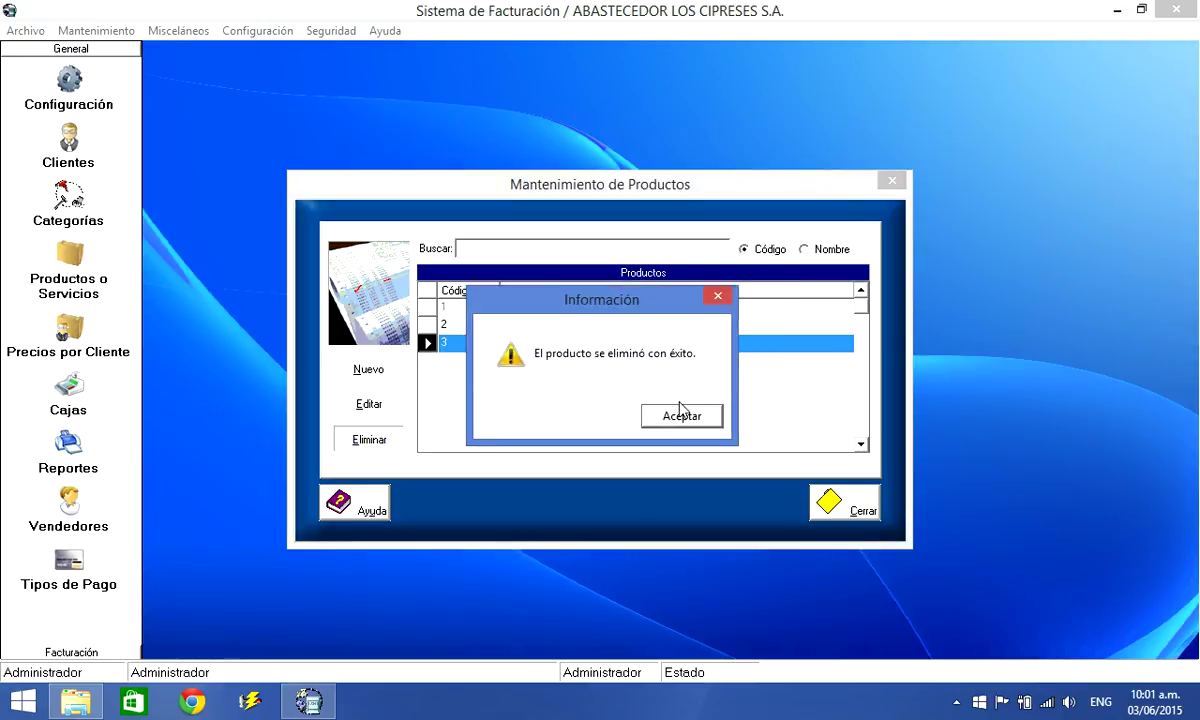
click(676, 418)
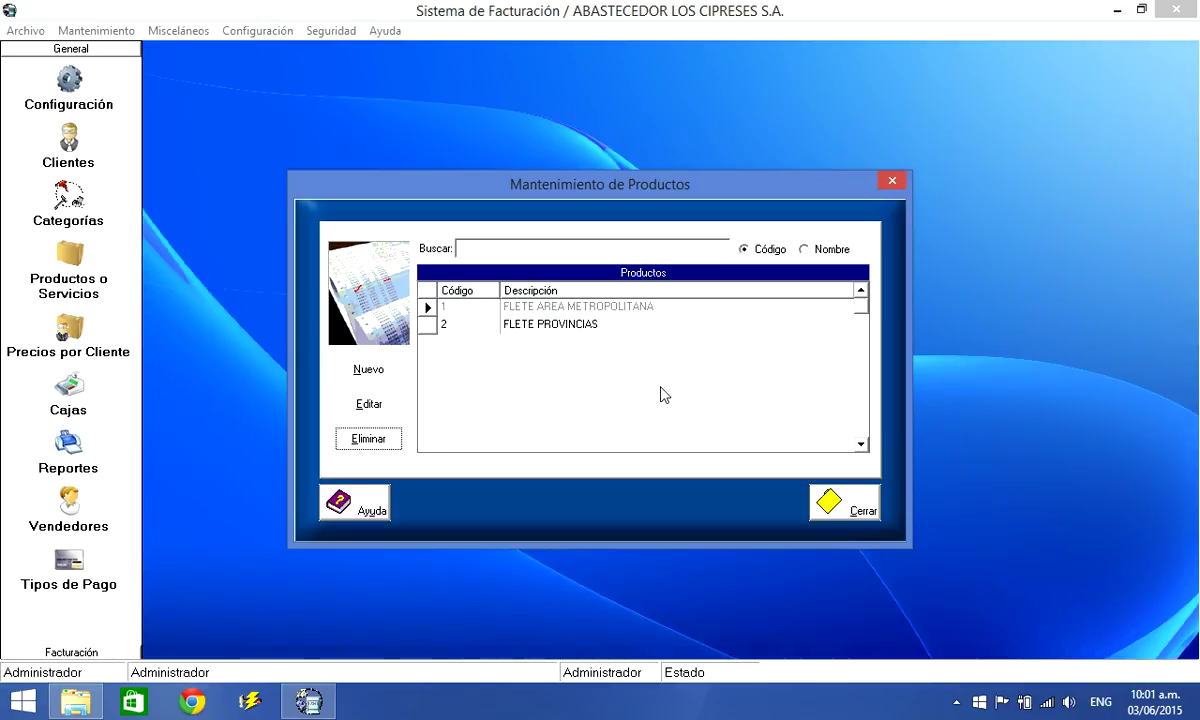
click(848, 510)
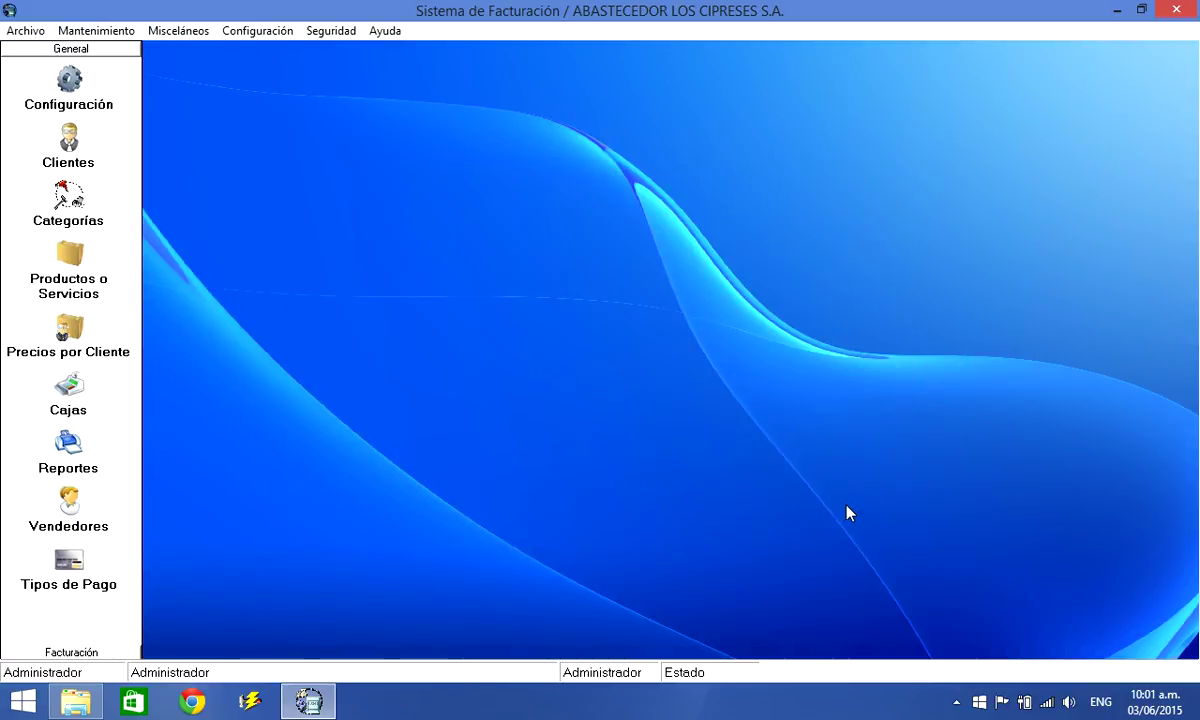